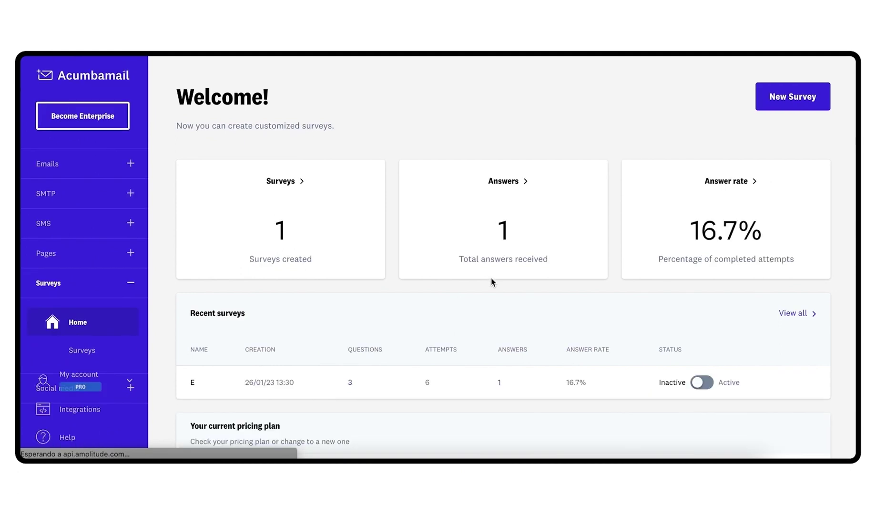
Start a new survey and name it 'Survey 1' from the autofill suggestion.
{"action": "left_click", "coordinate": [773, 97]}
{"action": "left_click", "coordinate": [470, 286]}
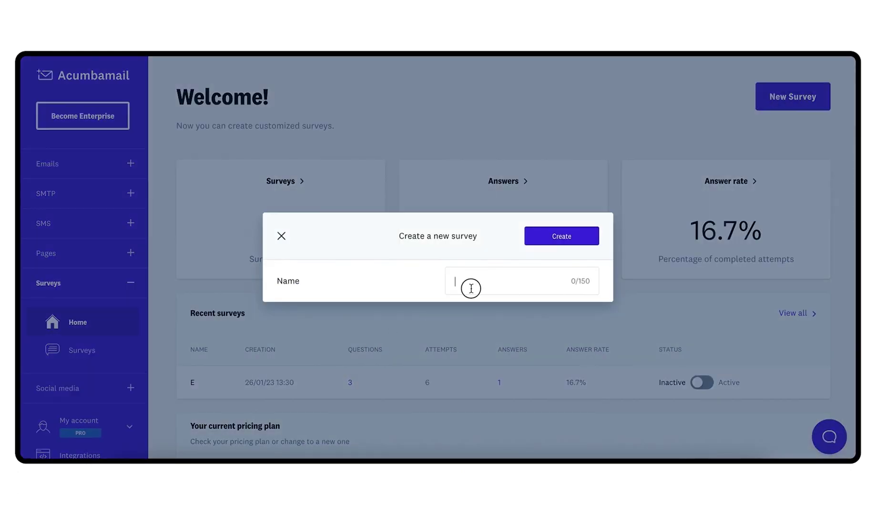
{"action": "type", "text": "Sur"}
{"action": "left_click", "coordinate": [523, 332]}
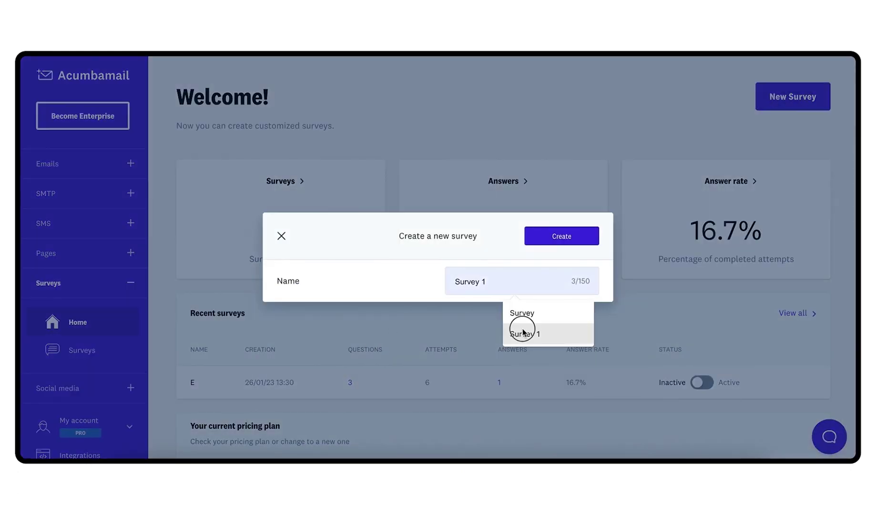
Create the survey and paste Lorem ipsum into the welcome title and description.
{"action": "left_click", "coordinate": [537, 234]}
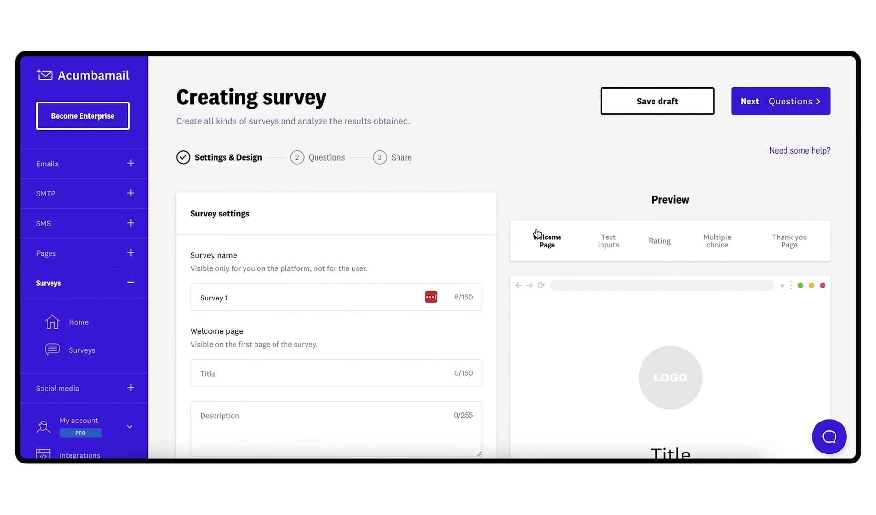
{"action": "scroll", "coordinate": [491, 316], "scroll_direction": "down", "scroll_amount": 3}
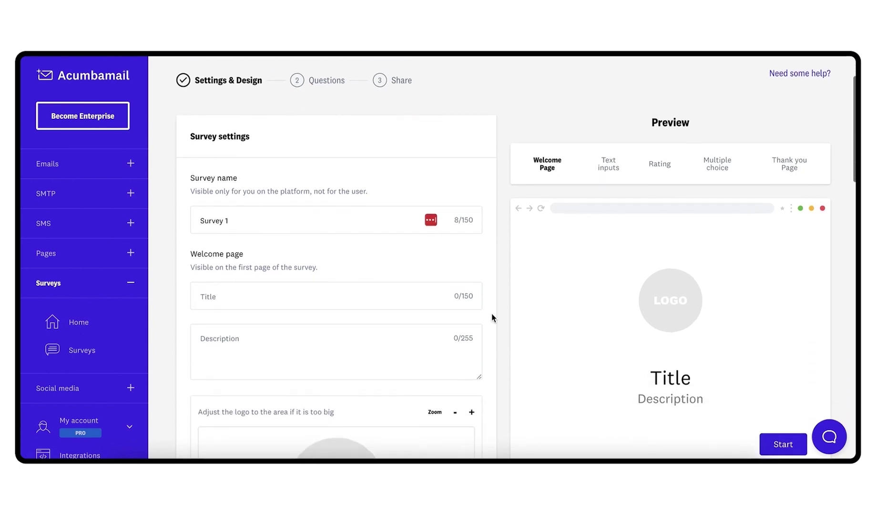
{"action": "left_click", "coordinate": [395, 267]}
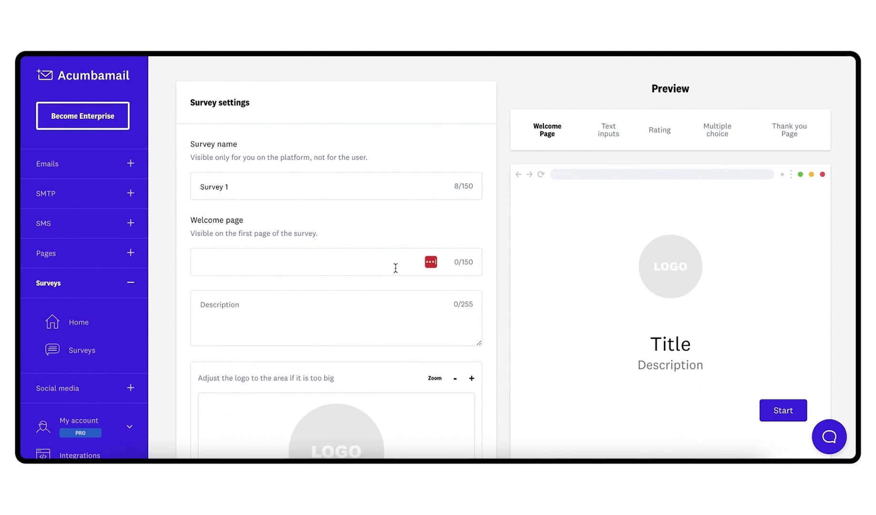
{"action": "type", "text": "Lorem ipsum dolor sit amet, consectetuer adipiscing elit."}
{"action": "left_click", "coordinate": [375, 300]}
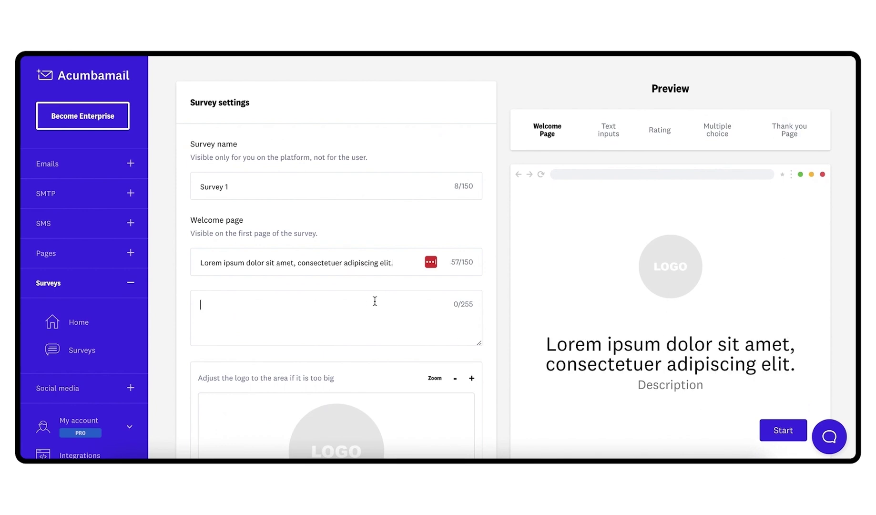
{"action": "type", "text": "Lorem ipsum dolor sit amet, consectetuer adipiscing elit."}
Fill the thank-you message with Lorem ipsum text.
{"action": "scroll", "coordinate": [492, 340], "scroll_direction": "down", "scroll_amount": 1}
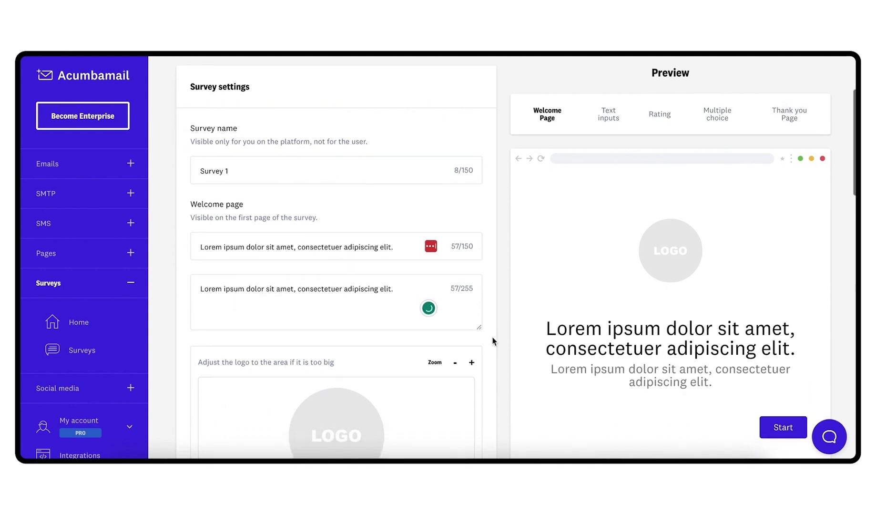
{"action": "scroll", "coordinate": [493, 340], "scroll_direction": "down", "scroll_amount": 3}
{"action": "scroll", "coordinate": [492, 340], "scroll_direction": "down", "scroll_amount": 2}
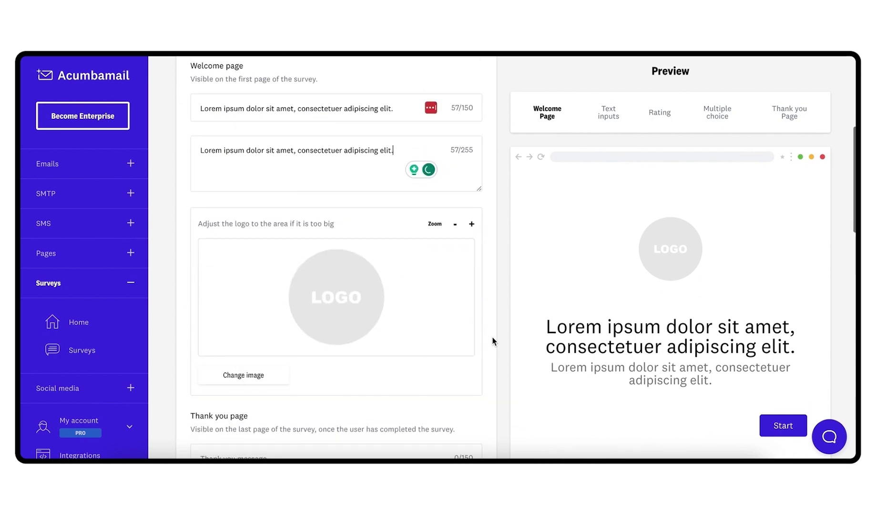
{"action": "scroll", "coordinate": [493, 340], "scroll_direction": "down", "scroll_amount": 3}
{"action": "left_click", "coordinate": [386, 359]}
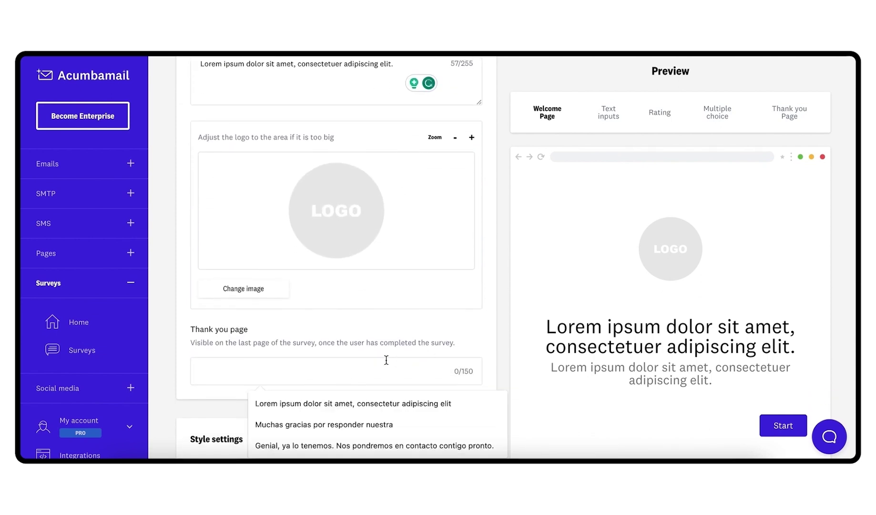
{"action": "type", "text": "Lorem ipsum dolor sit amet, consectetuer adipiscing elit."}
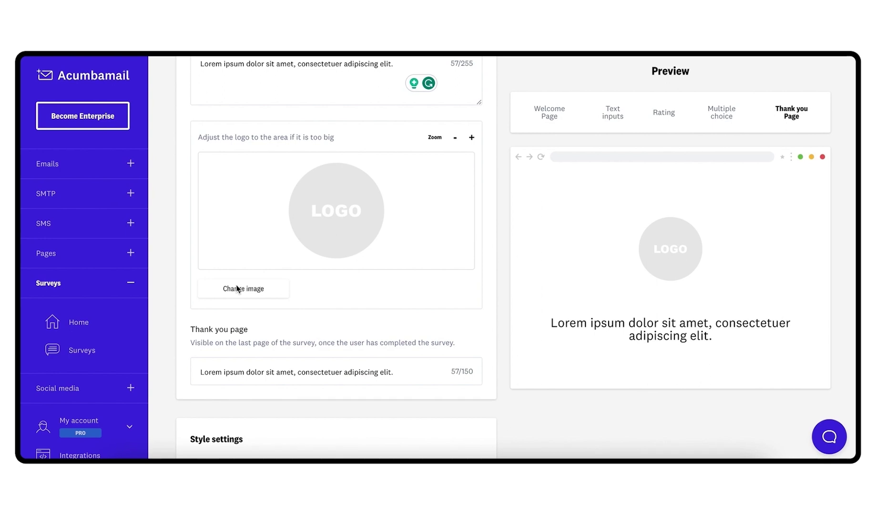
Upload cat.png as the survey logo and zoom it out four steps.
{"action": "left_click", "coordinate": [235, 288]}
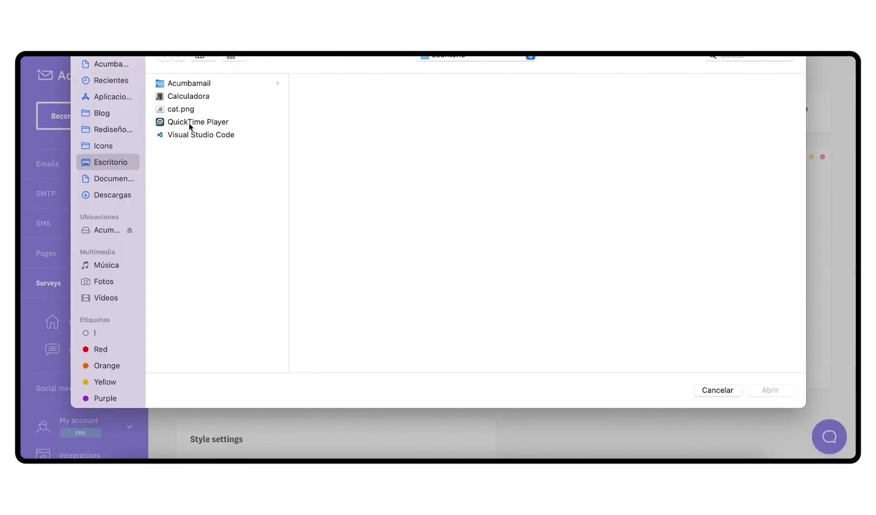
{"action": "left_click", "coordinate": [179, 108]}
{"action": "left_click", "coordinate": [764, 390]}
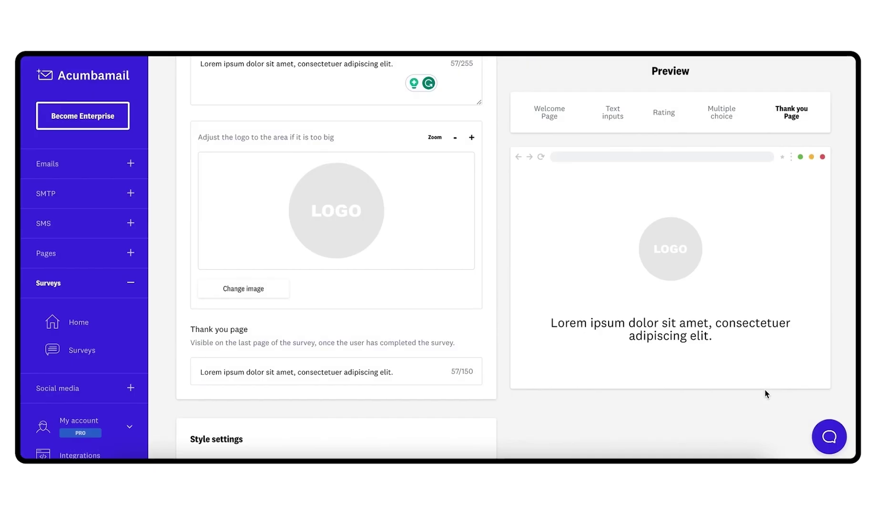
{"action": "left_click", "coordinate": [455, 138]}
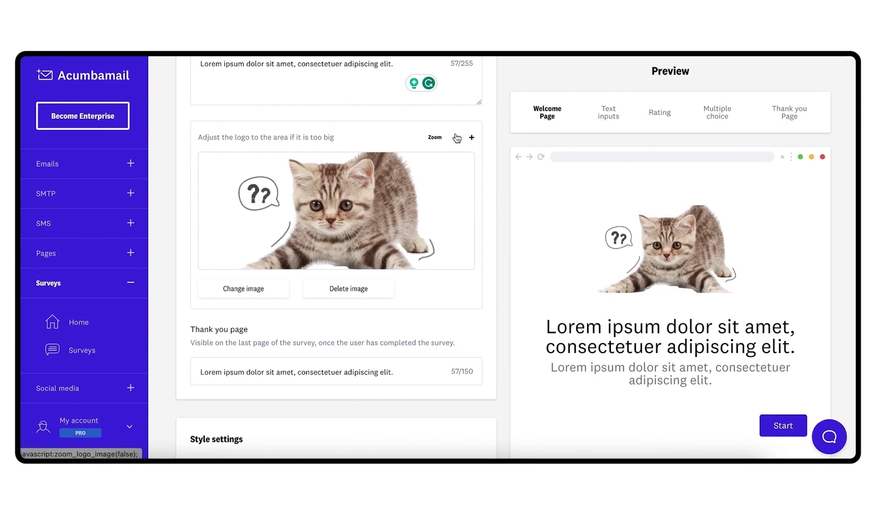
{"action": "left_click", "coordinate": [456, 138]}
{"action": "left_click", "coordinate": [455, 138]}
{"action": "left_click", "coordinate": [456, 138]}
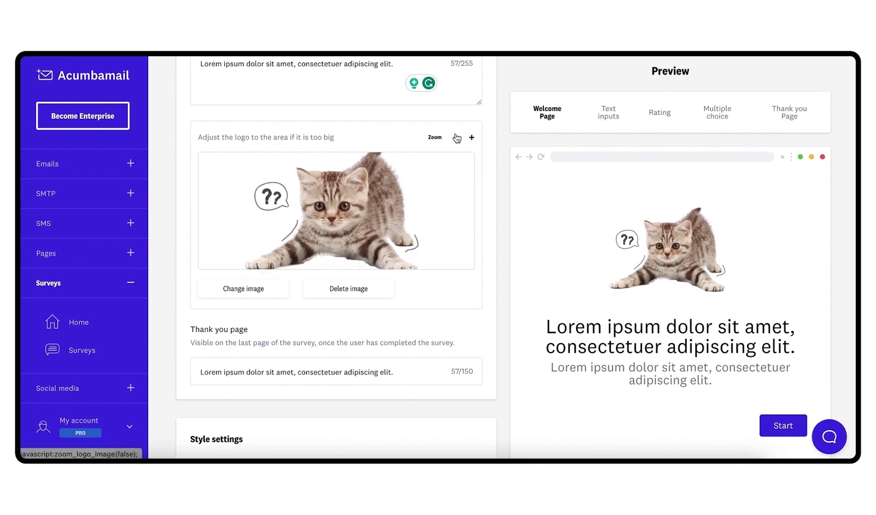
Use the Bitter font and set the button colour to #fbe255.
{"action": "scroll", "coordinate": [456, 138], "scroll_direction": "down", "scroll_amount": 8}
{"action": "left_click", "coordinate": [393, 135]}
{"action": "left_click", "coordinate": [219, 240]}
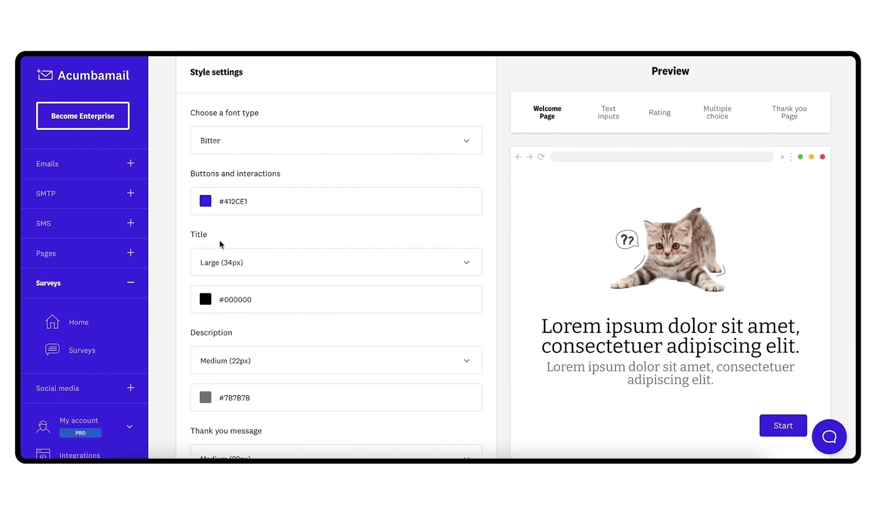
{"action": "type", "text": "#fbe2"}
{"action": "left_click", "coordinate": [249, 243]}
Set title colour #393d47, thank-you message #7B7B7B and question colour #393d47.
{"action": "double_click", "coordinate": [246, 299]}
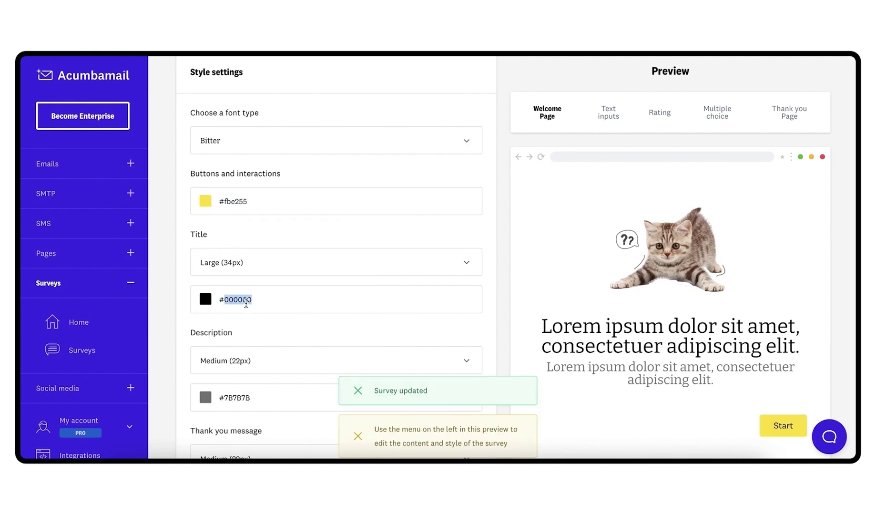
{"action": "type", "text": "393d47"}
{"action": "scroll", "coordinate": [249, 319], "scroll_direction": "down", "scroll_amount": 2}
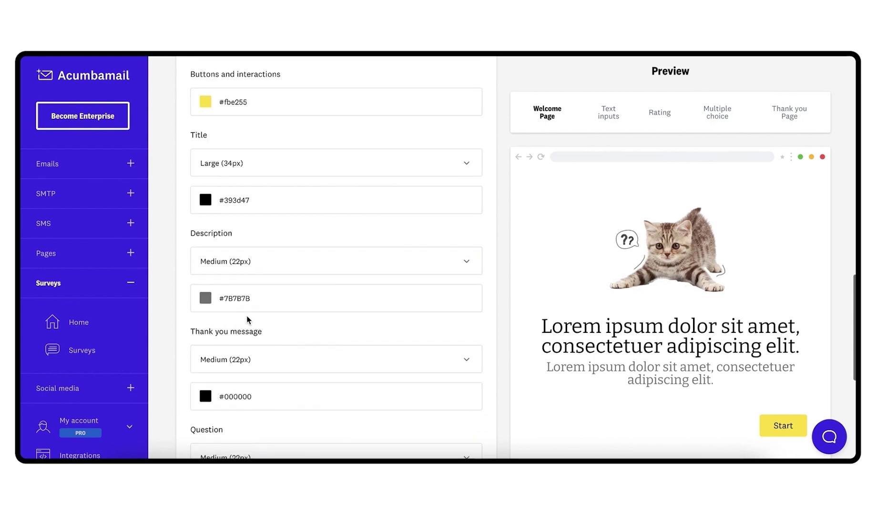
{"action": "double_click", "coordinate": [237, 298]}
{"action": "double_click", "coordinate": [245, 397]}
{"action": "type", "text": "7B7B7B"}
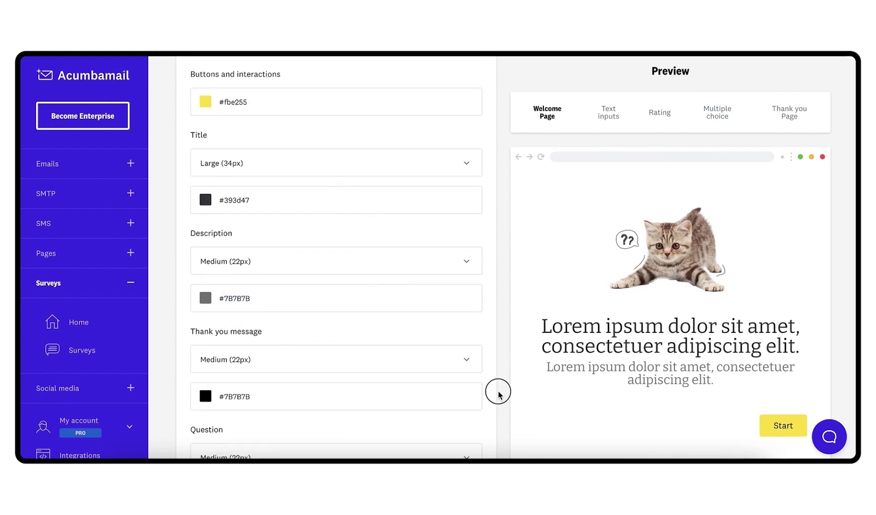
{"action": "scroll", "coordinate": [497, 390], "scroll_direction": "down", "scroll_amount": 3}
{"action": "double_click", "coordinate": [237, 347]}
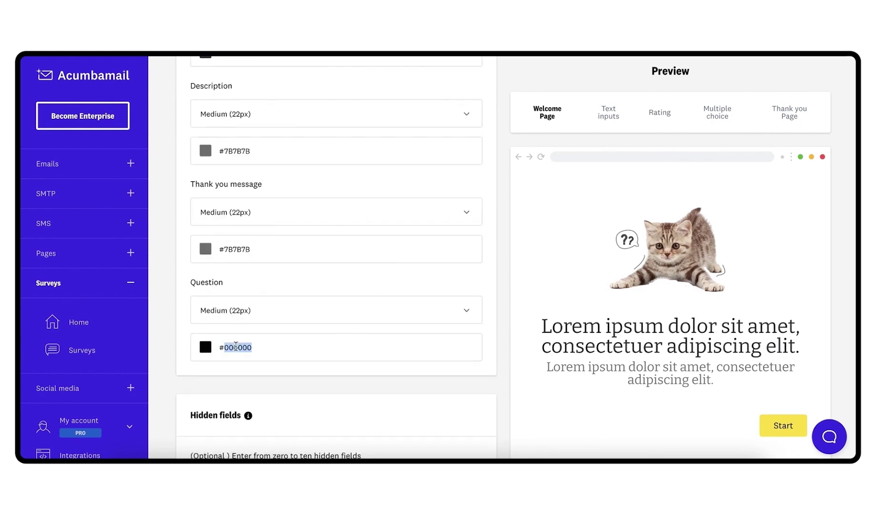
{"action": "type", "text": "393d47"}
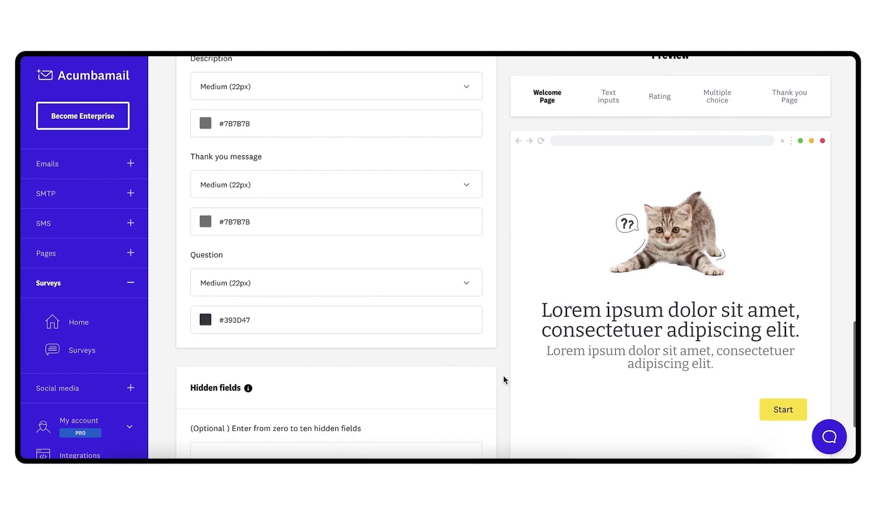
{"action": "scroll", "coordinate": [502, 375], "scroll_direction": "down", "scroll_amount": 3}
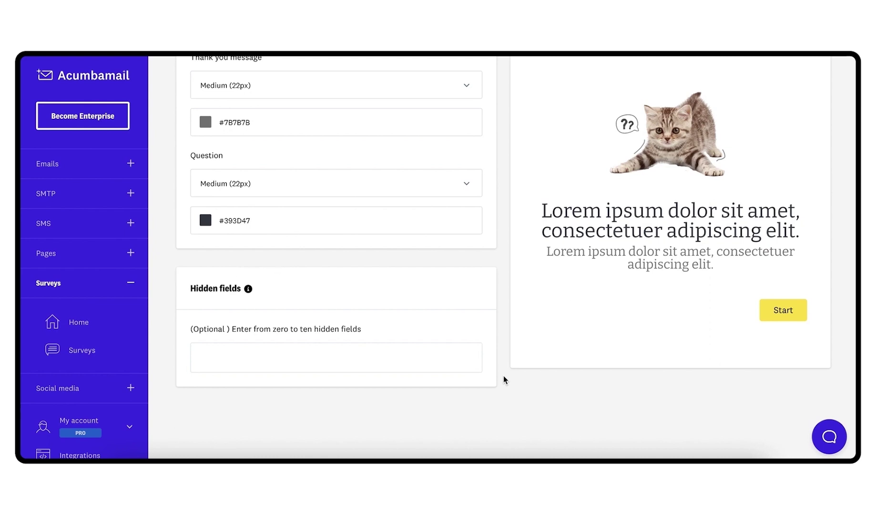
Enter EMAIL in the Hidden fields input and confirm it as a tag.
{"action": "left_click", "coordinate": [410, 363]}
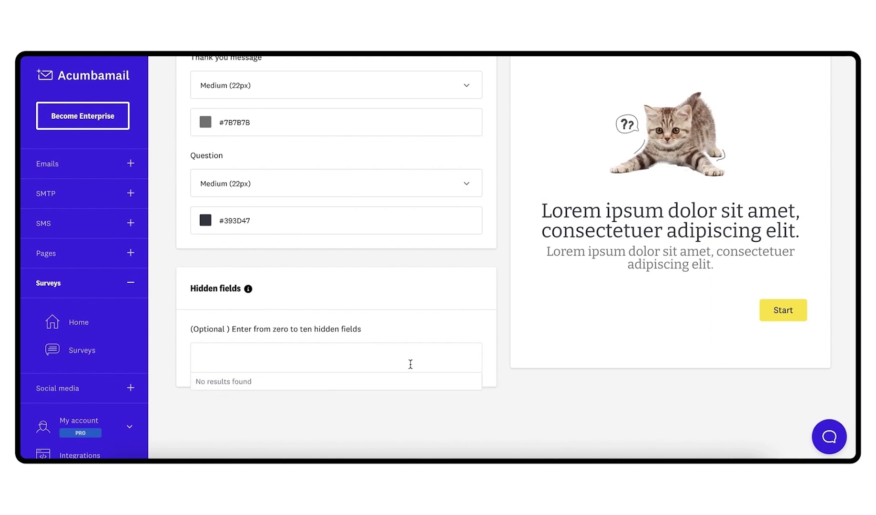
{"action": "type", "text": "EMAIL"}
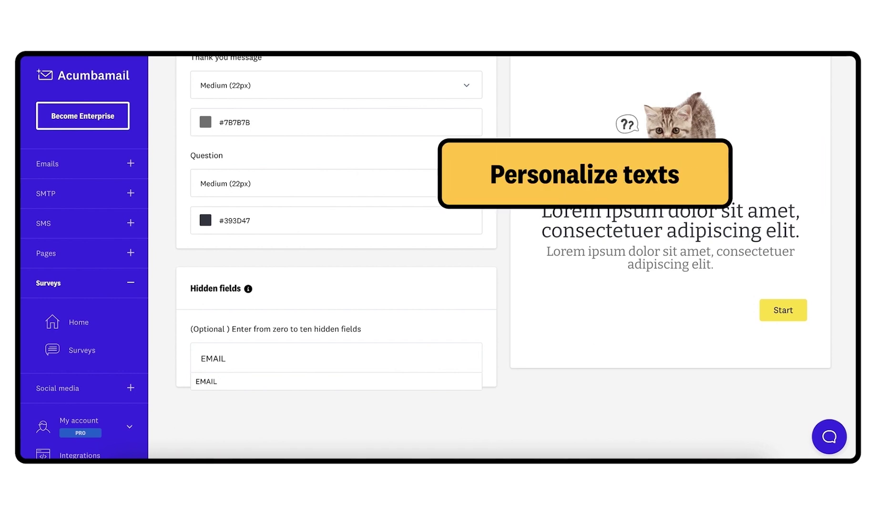
{"action": "key", "text": "Return"}
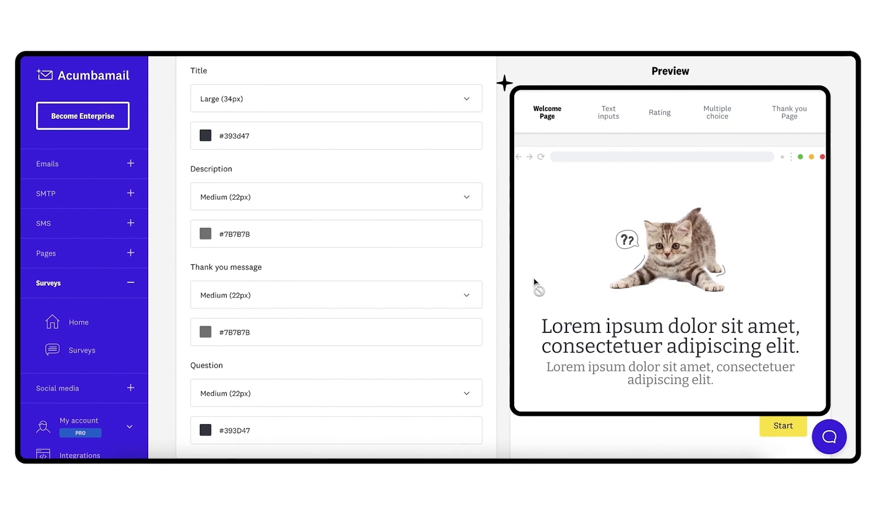
Preview the text input, rating, multiple-choice and thank-you pages of the survey.
{"action": "left_click", "coordinate": [603, 123]}
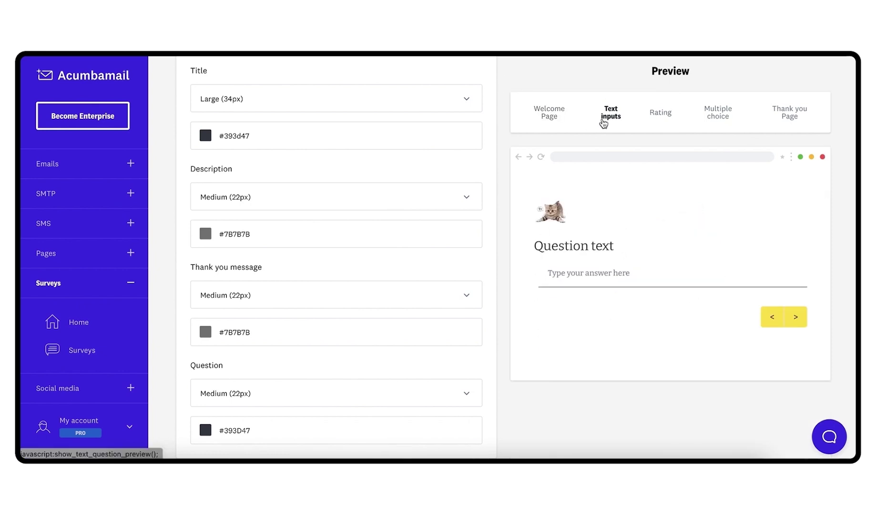
{"action": "left_click", "coordinate": [660, 116]}
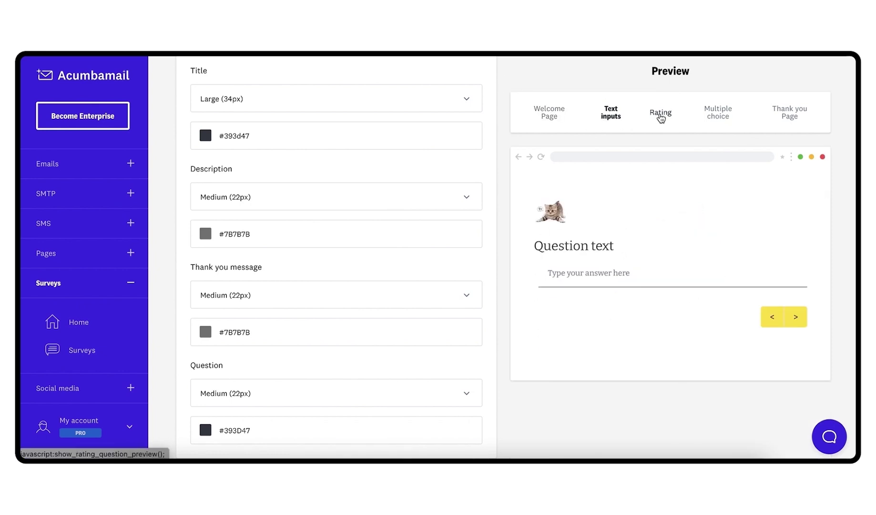
{"action": "left_click", "coordinate": [709, 119]}
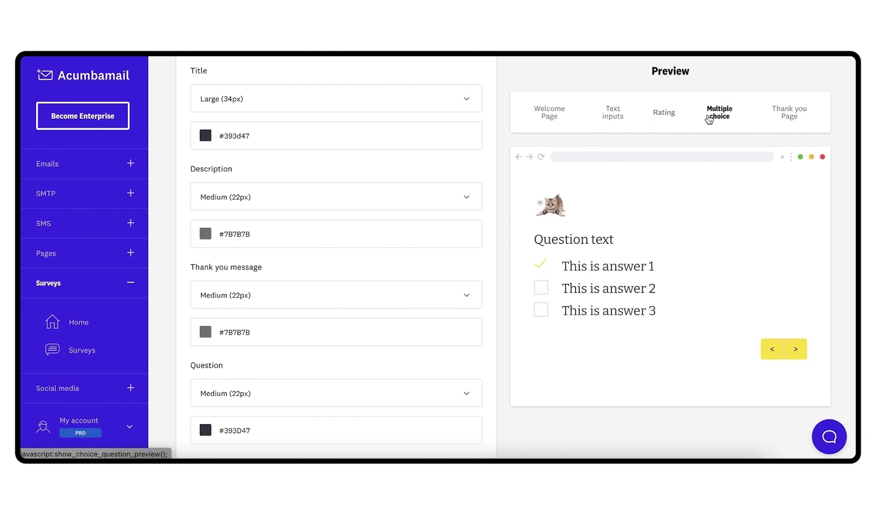
{"action": "left_click", "coordinate": [779, 116]}
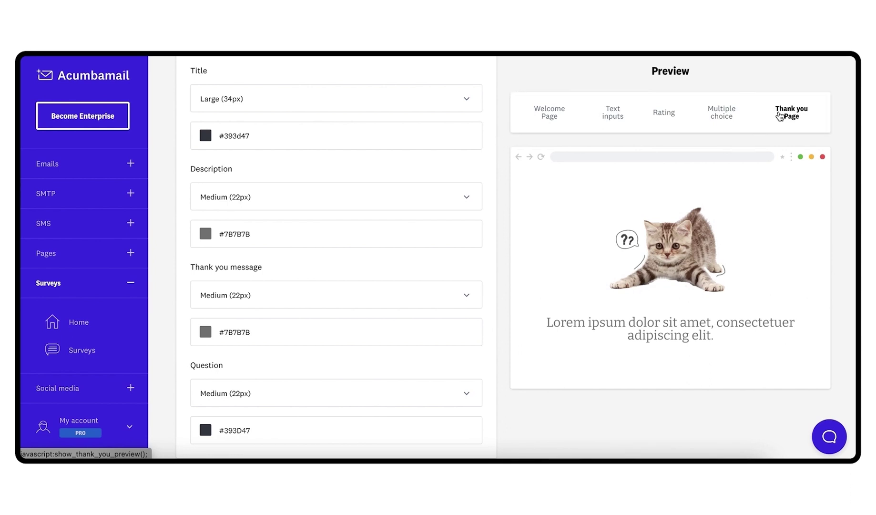
{"action": "scroll", "coordinate": [844, 102], "scroll_direction": "up", "scroll_amount": 7}
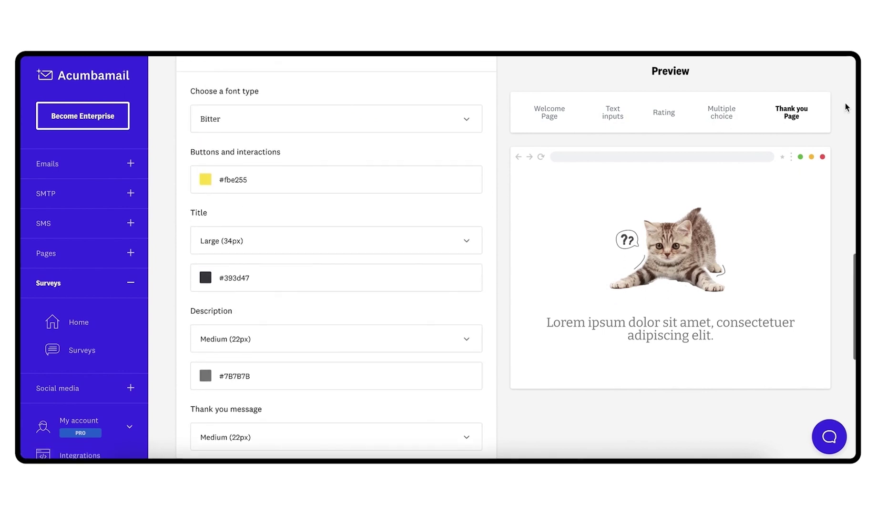
{"action": "scroll", "coordinate": [845, 103], "scroll_direction": "up", "scroll_amount": 10}
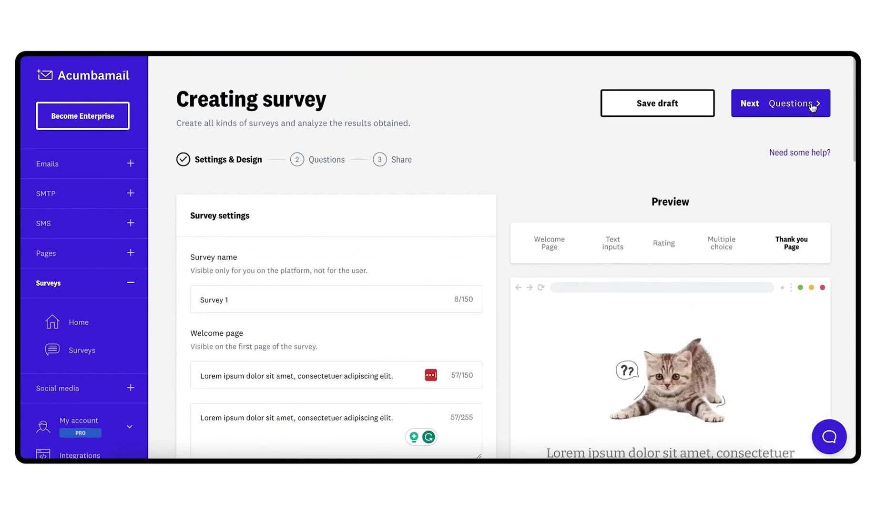
Go to the Questions step and add a single answer and a multiple answer question.
{"action": "left_click", "coordinate": [808, 107]}
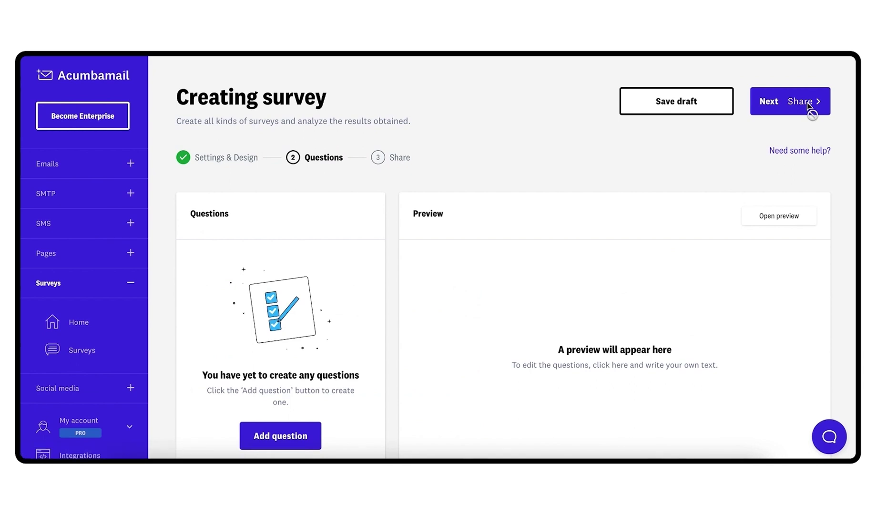
{"action": "scroll", "coordinate": [396, 378], "scroll_direction": "down", "scroll_amount": 1}
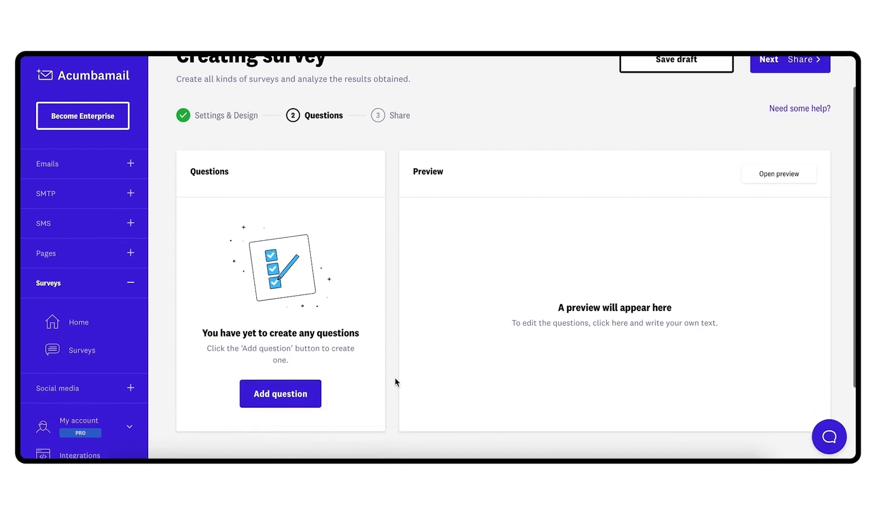
{"action": "left_click", "coordinate": [300, 396]}
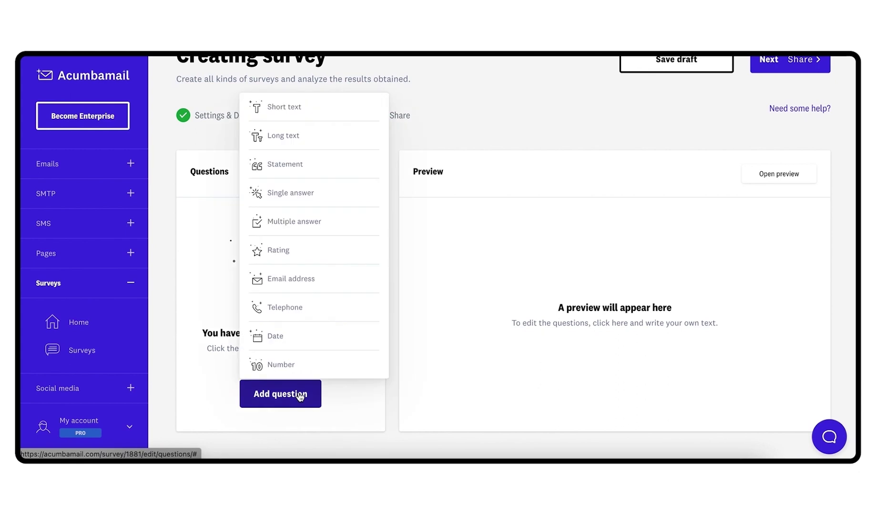
{"action": "left_click", "coordinate": [301, 194]}
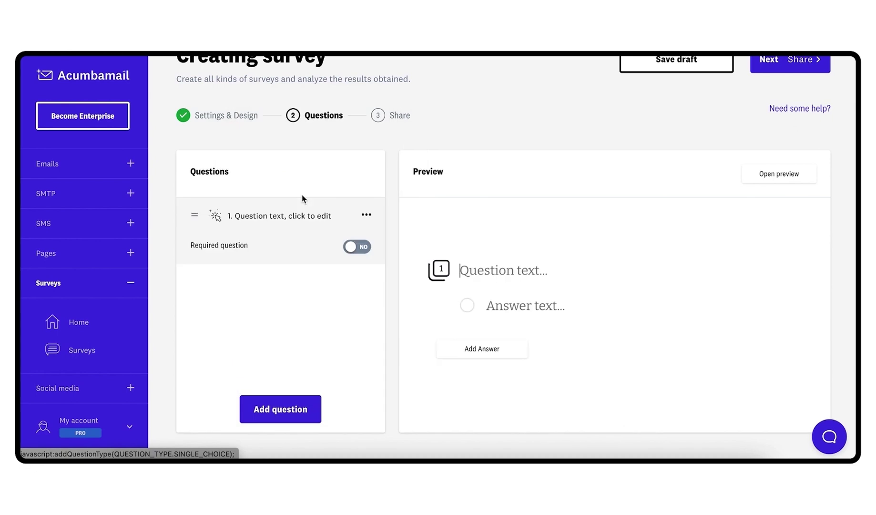
{"action": "left_click", "coordinate": [302, 407]}
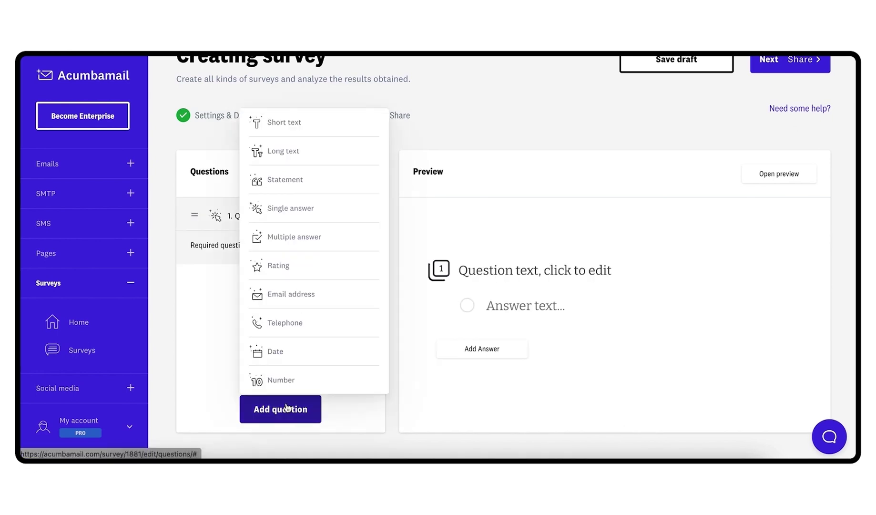
{"action": "left_click", "coordinate": [283, 235]}
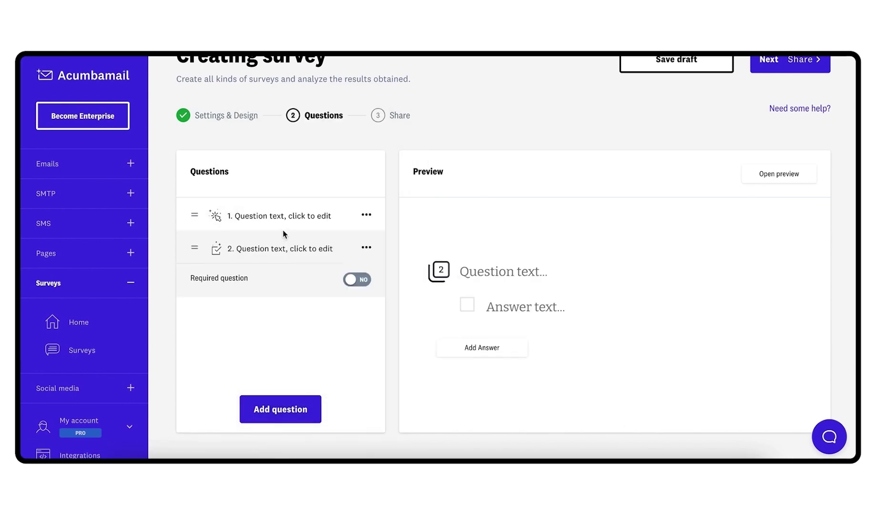
Add a 1–5 rating question as question 3 and mark it required.
{"action": "left_click", "coordinate": [302, 409]}
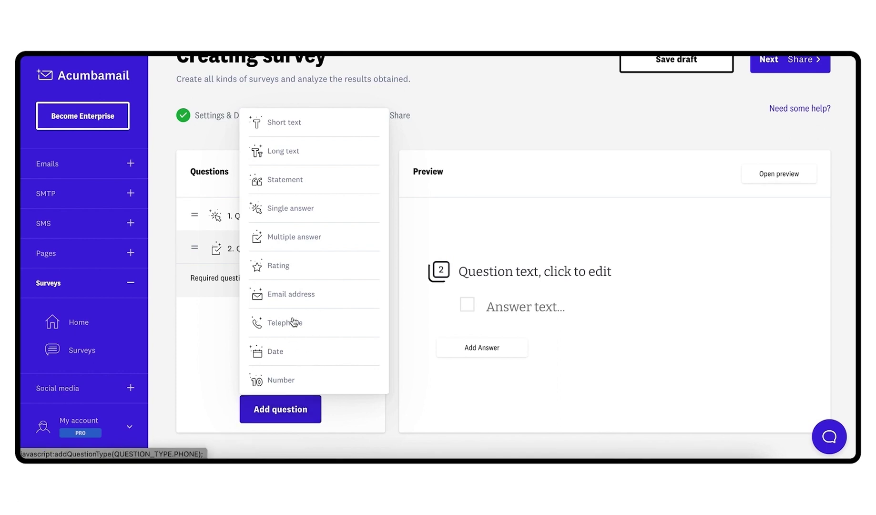
{"action": "left_click", "coordinate": [289, 267]}
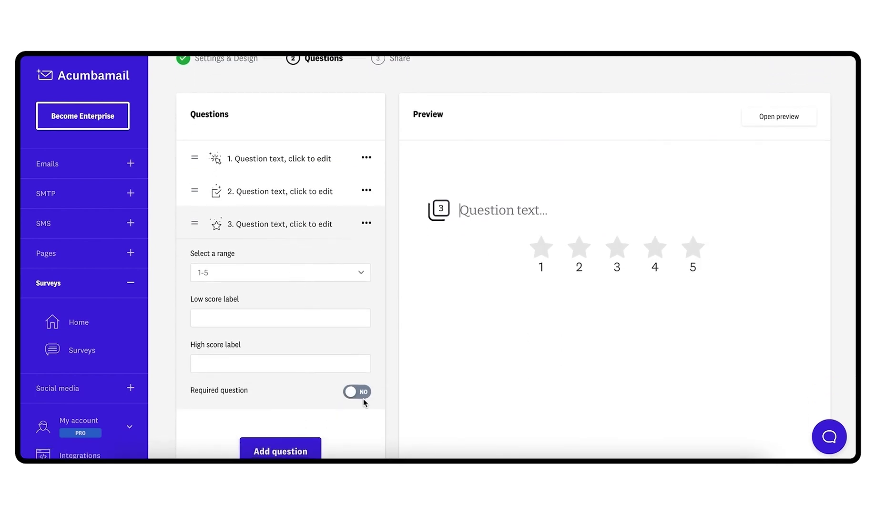
{"action": "left_click", "coordinate": [357, 392]}
Paste Lorem ipsum into the rating question and move it above the multiple answer question.
{"action": "left_click", "coordinate": [491, 211]}
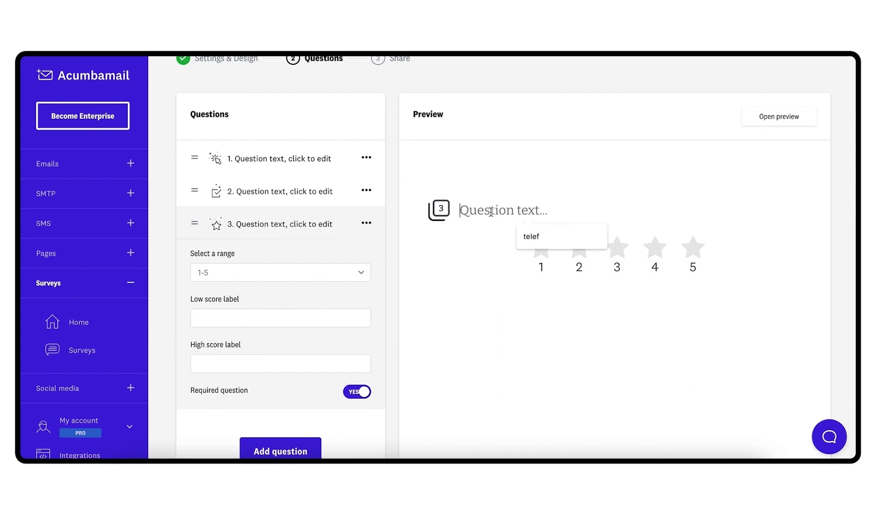
{"action": "type", "text": "Lorem ipsum dolor sit amet, consectetuer adipiscing elit."}
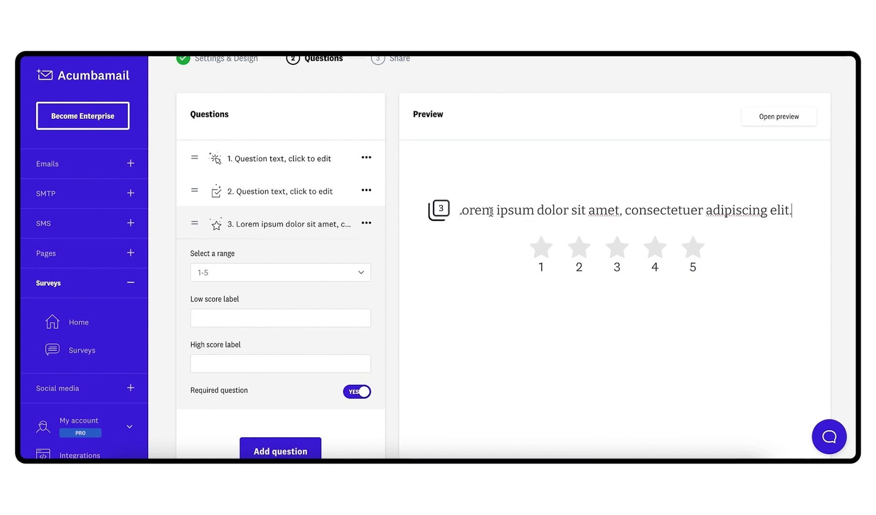
{"action": "left_click_drag", "start_coordinate": [195, 223], "coordinate": [199, 171]}
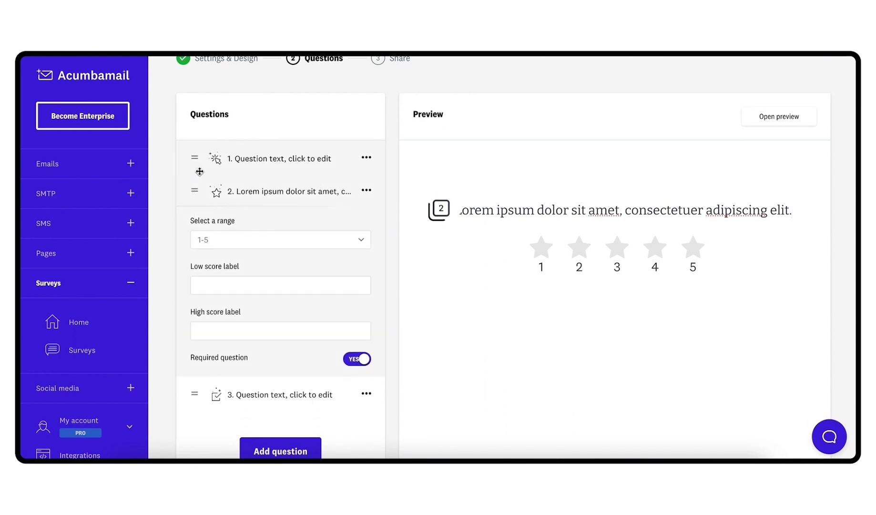
Duplicate question 1, then delete the duplicated question 4.
{"action": "left_click", "coordinate": [366, 157]}
{"action": "left_click", "coordinate": [322, 173]}
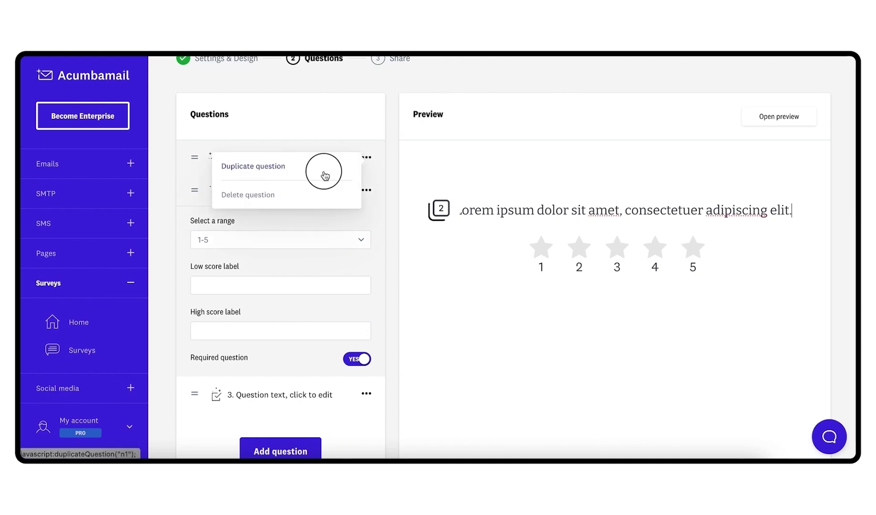
{"action": "left_click", "coordinate": [482, 348]}
{"action": "scroll", "coordinate": [398, 220], "scroll_direction": "up", "scroll_amount": 2}
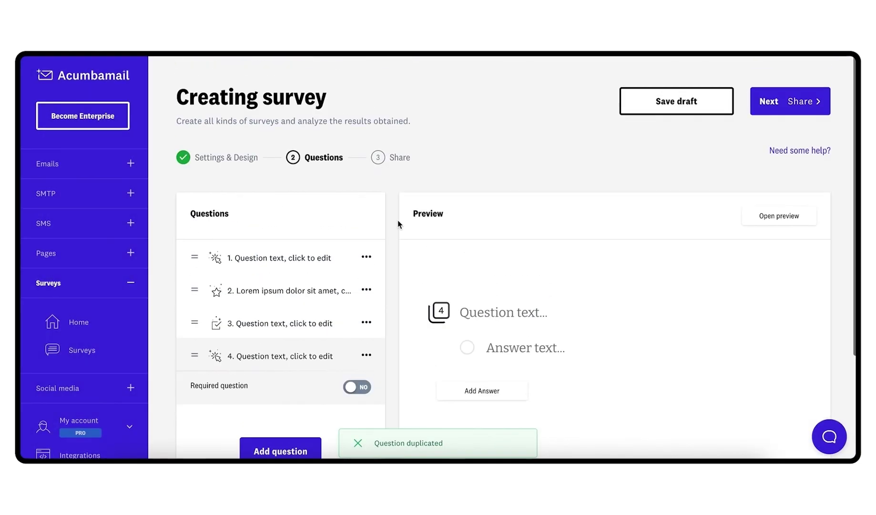
{"action": "left_click", "coordinate": [367, 354]}
{"action": "left_click", "coordinate": [325, 395]}
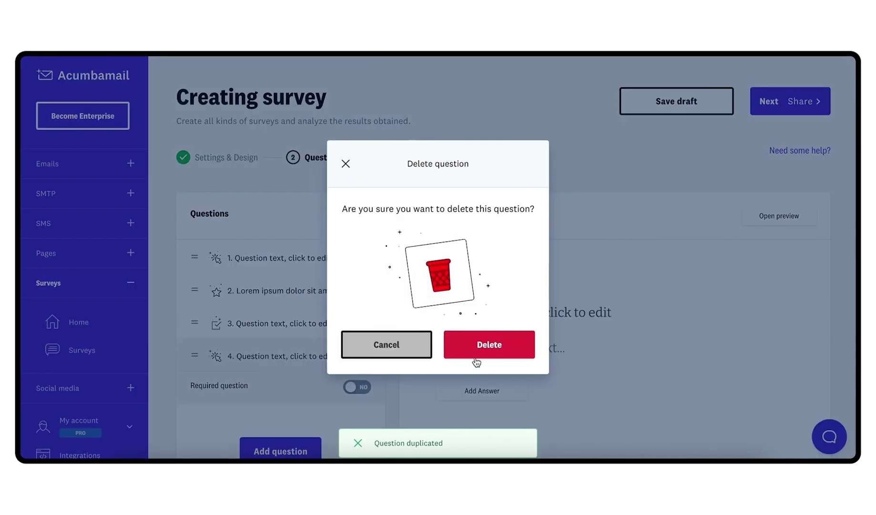
{"action": "left_click", "coordinate": [483, 348]}
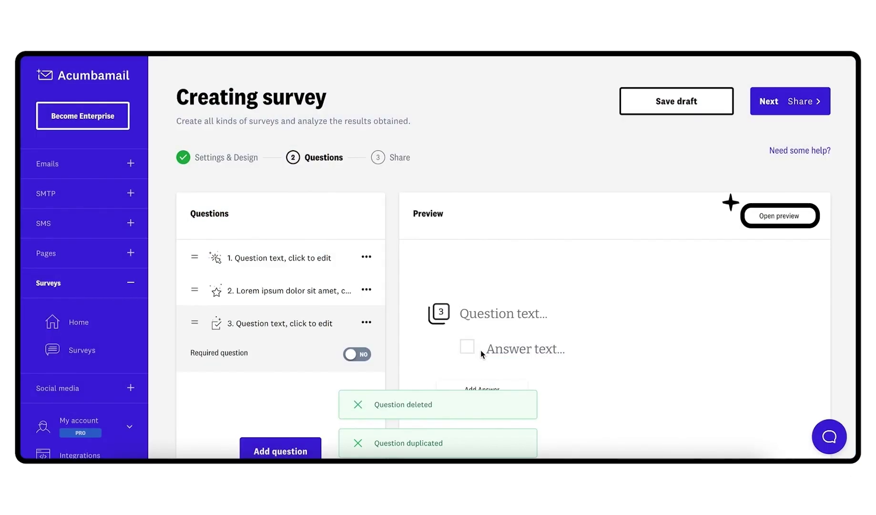
Answer the survey in the full preview with five stars and first options, then submit.
{"action": "left_click", "coordinate": [779, 217]}
{"action": "left_click", "coordinate": [634, 405]}
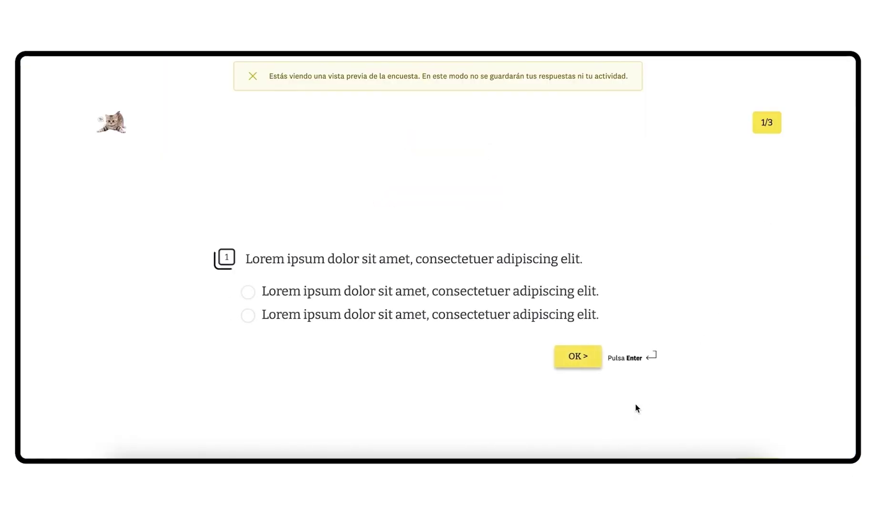
{"action": "left_click", "coordinate": [547, 295]}
{"action": "left_click", "coordinate": [514, 288]}
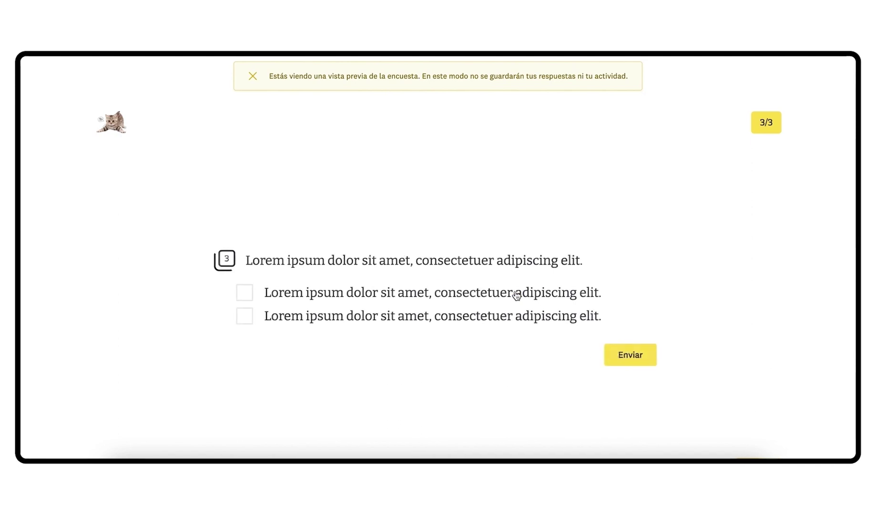
{"action": "left_click", "coordinate": [512, 291]}
{"action": "left_click", "coordinate": [613, 351]}
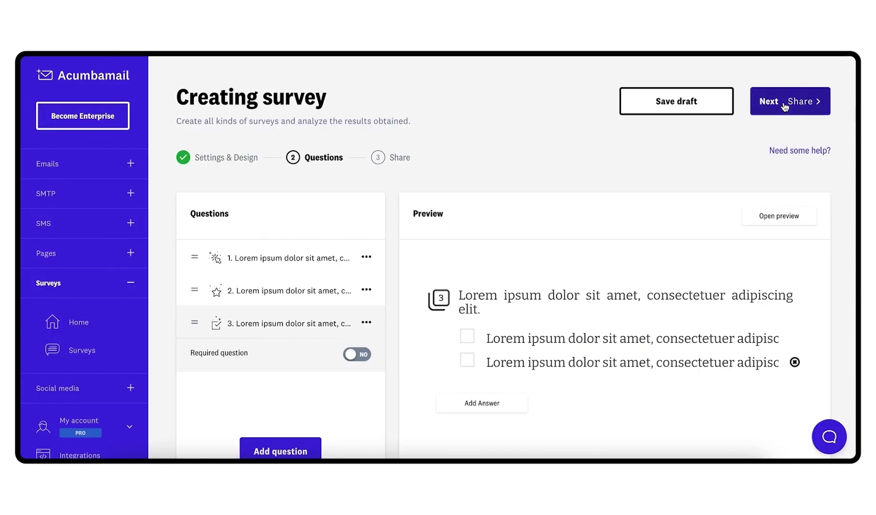
Set the survey to Active and copy its share URL.
{"action": "left_click", "coordinate": [784, 102]}
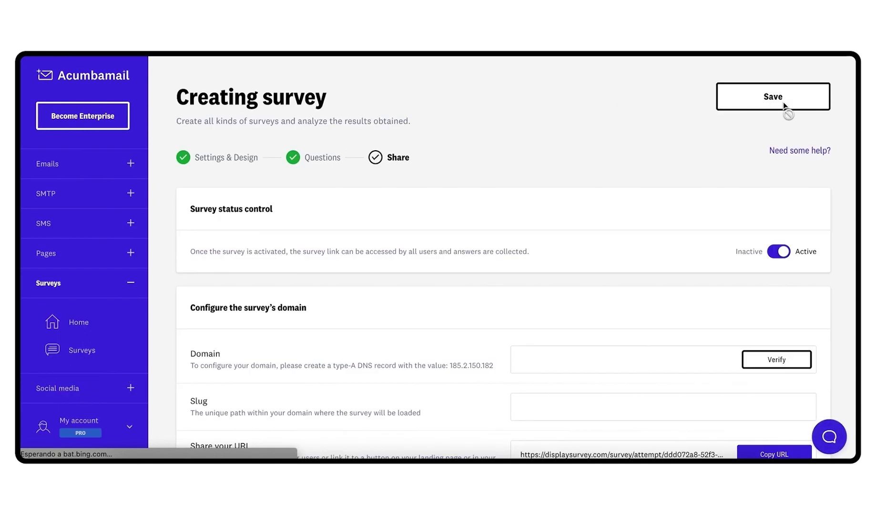
{"action": "left_click", "coordinate": [779, 251]}
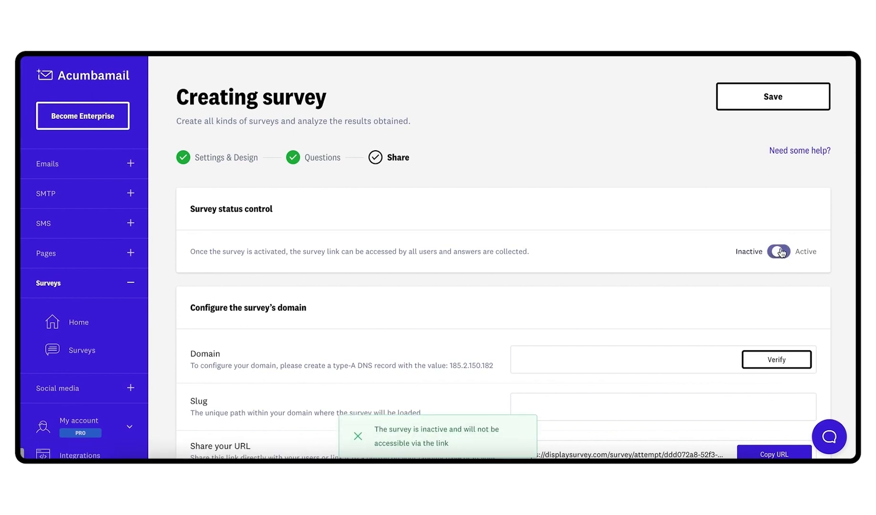
{"action": "left_click", "coordinate": [780, 252]}
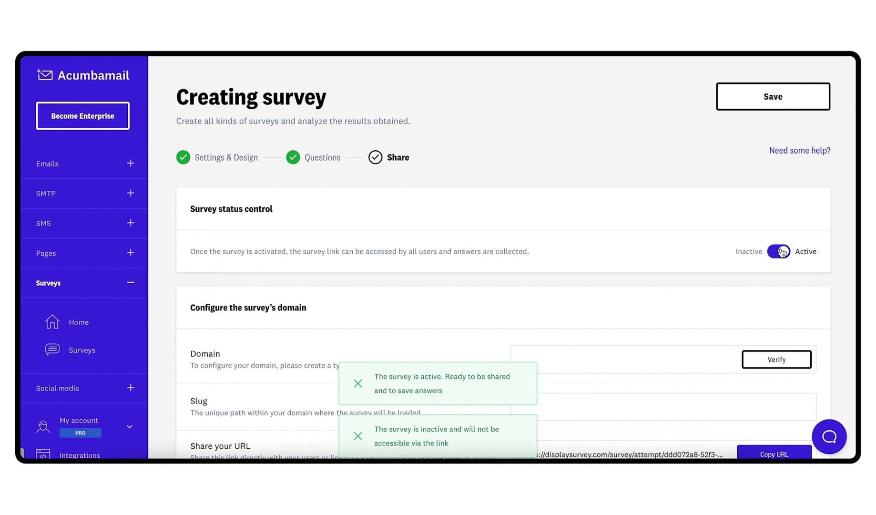
{"action": "scroll", "coordinate": [828, 336], "scroll_direction": "down", "scroll_amount": 5}
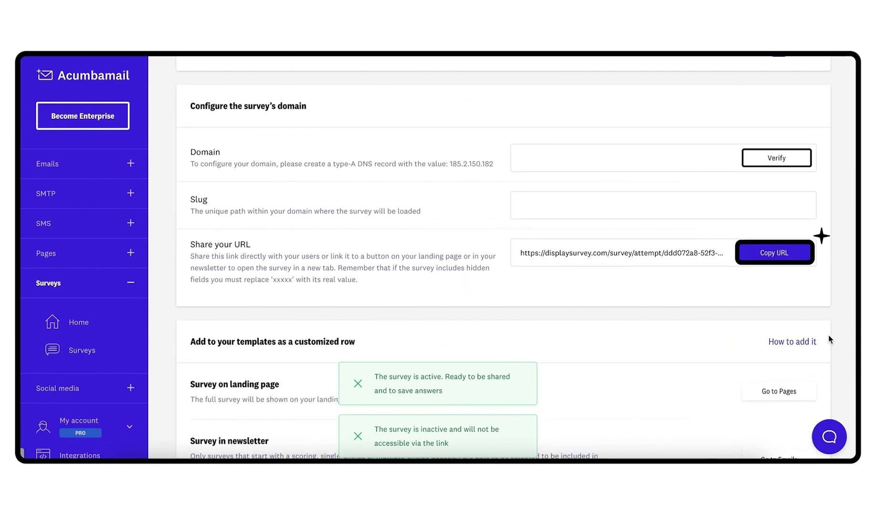
{"action": "left_click", "coordinate": [763, 256]}
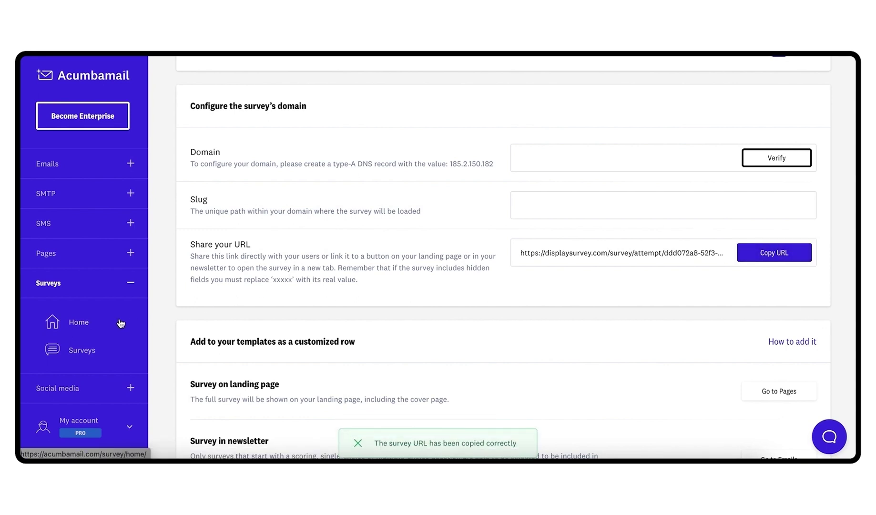
From the full surveys list, choose Share in Survey 1's actions menu.
{"action": "left_click", "coordinate": [80, 323]}
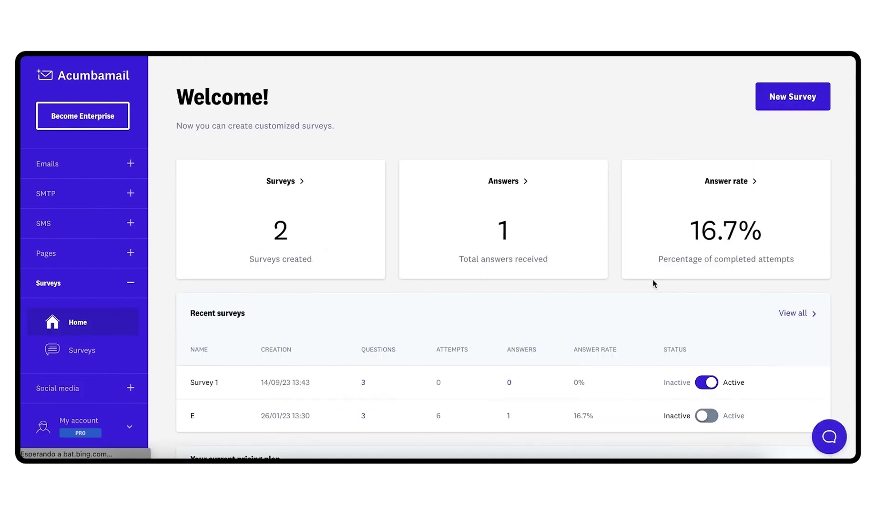
{"action": "left_click", "coordinate": [791, 313]}
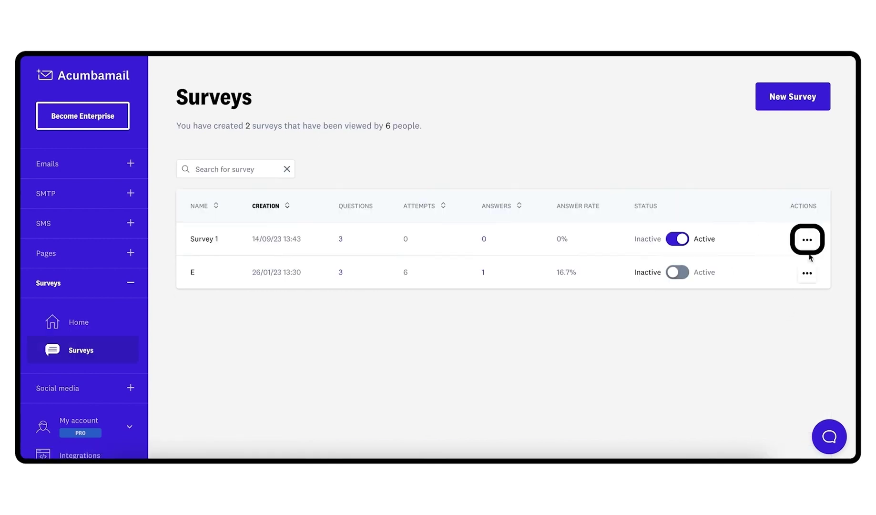
{"action": "left_click", "coordinate": [809, 241]}
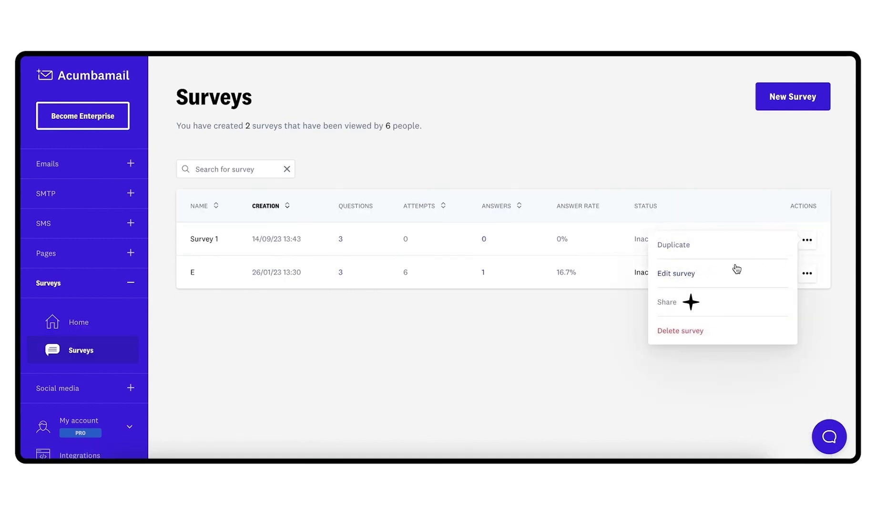
{"action": "left_click", "coordinate": [719, 301]}
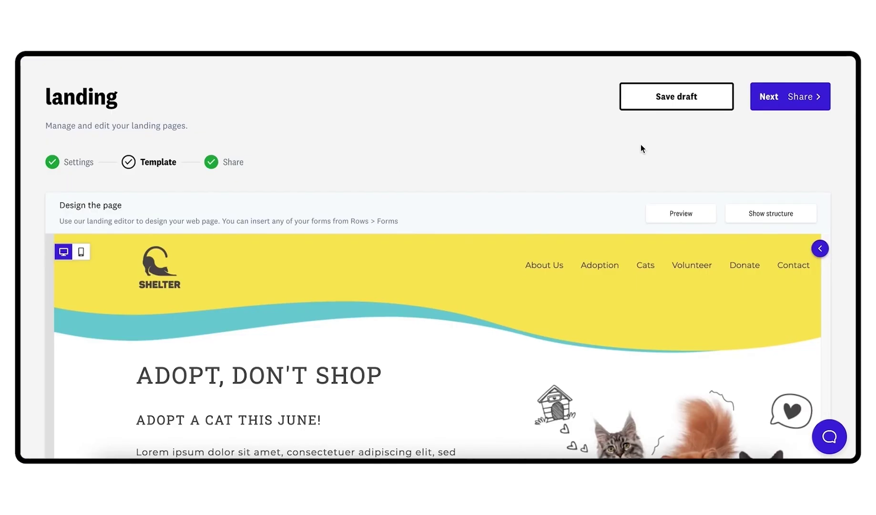
Add an empty row below the I WANT YOU! buttons on the landing page.
{"action": "scroll", "coordinate": [607, 304], "scroll_direction": "down", "scroll_amount": 10}
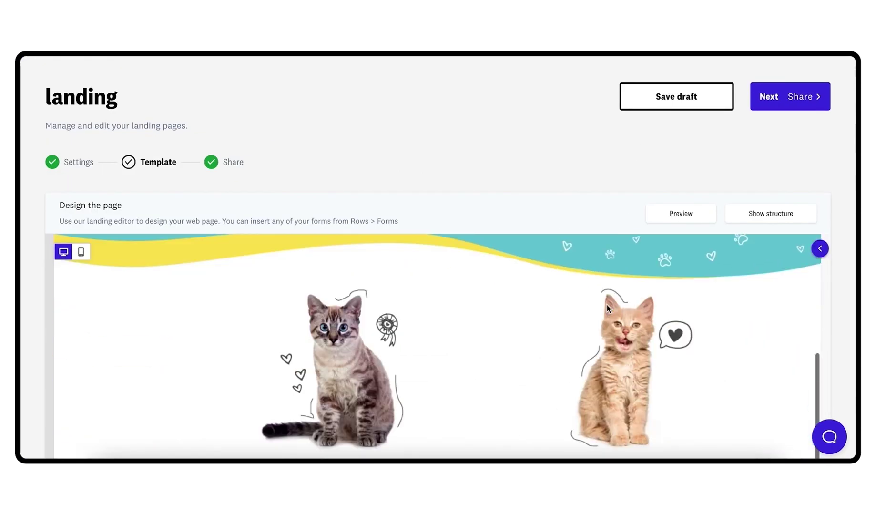
{"action": "scroll", "coordinate": [607, 304], "scroll_direction": "down", "scroll_amount": 12}
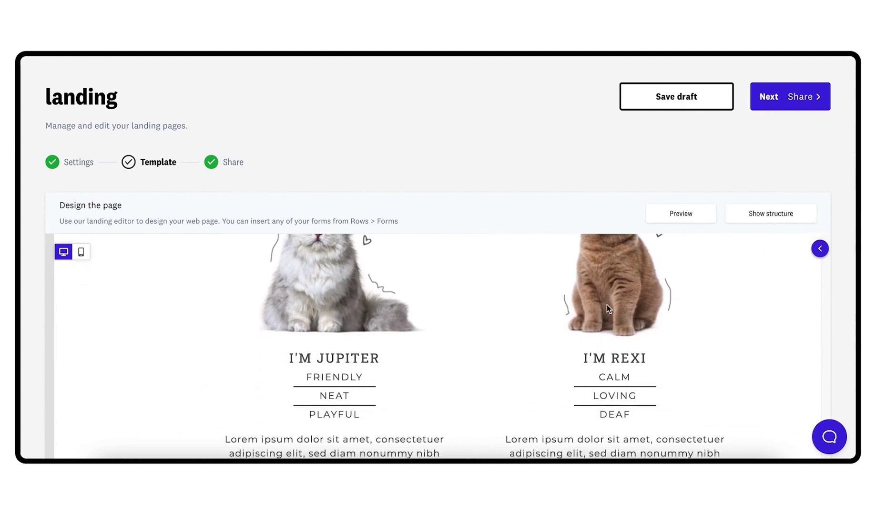
{"action": "scroll", "coordinate": [607, 304], "scroll_direction": "down", "scroll_amount": 6}
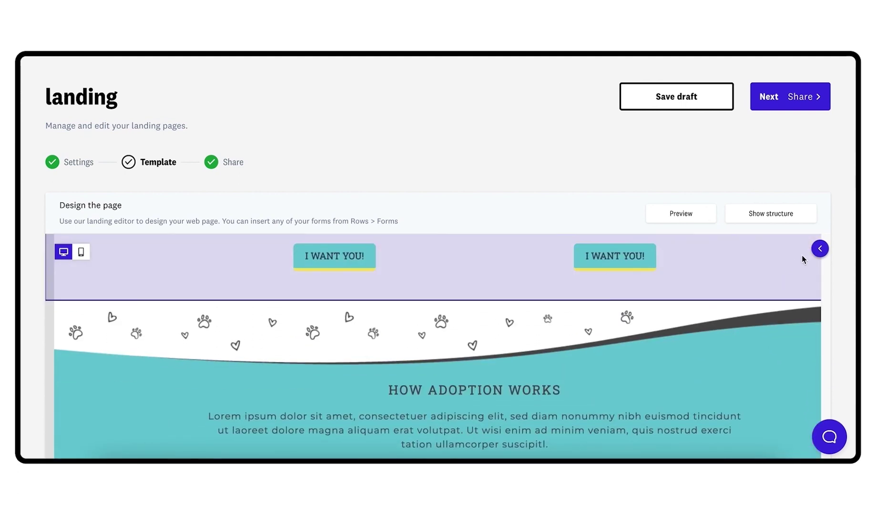
{"action": "left_click", "coordinate": [819, 248]}
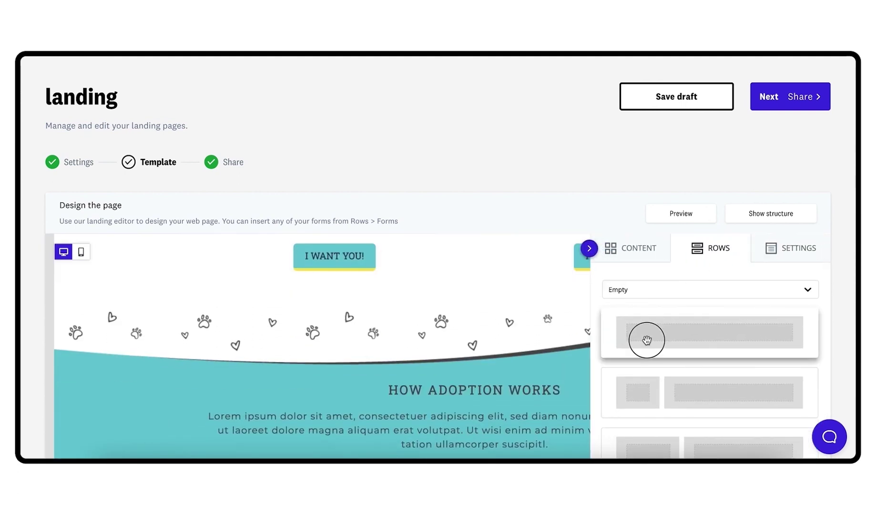
{"action": "left_click_drag", "start_coordinate": [646, 339], "coordinate": [508, 297]}
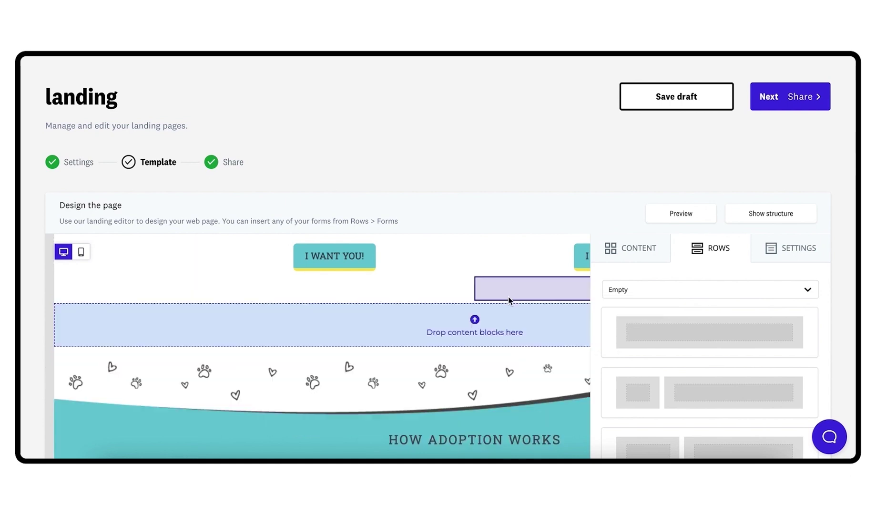
Drop a SURVEY block into the new row and select Survey 1 for it.
{"action": "left_click", "coordinate": [634, 263]}
{"action": "scroll", "coordinate": [703, 355], "scroll_direction": "down", "scroll_amount": 5}
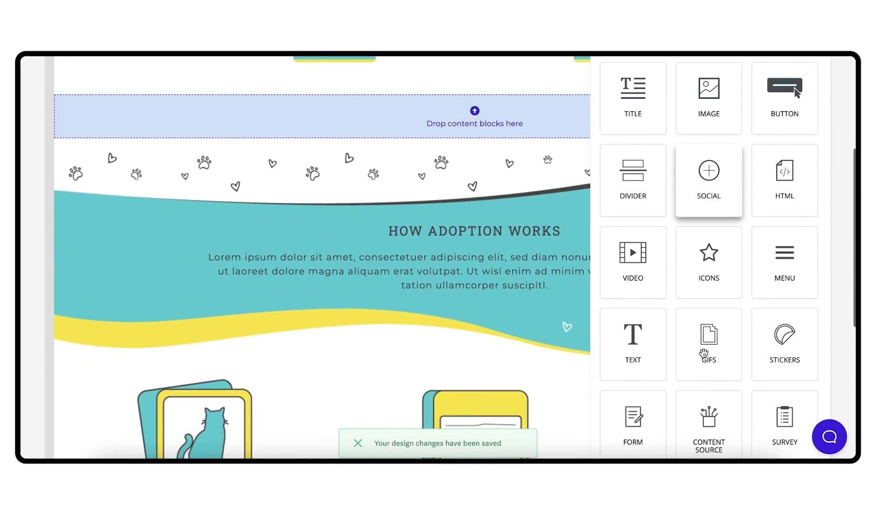
{"action": "left_click", "coordinate": [553, 160]}
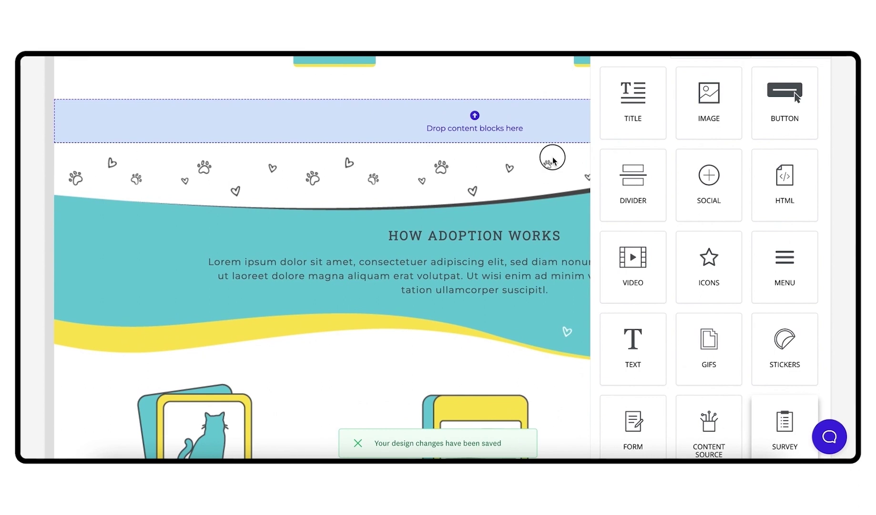
{"action": "left_click_drag", "start_coordinate": [552, 159], "coordinate": [524, 117]}
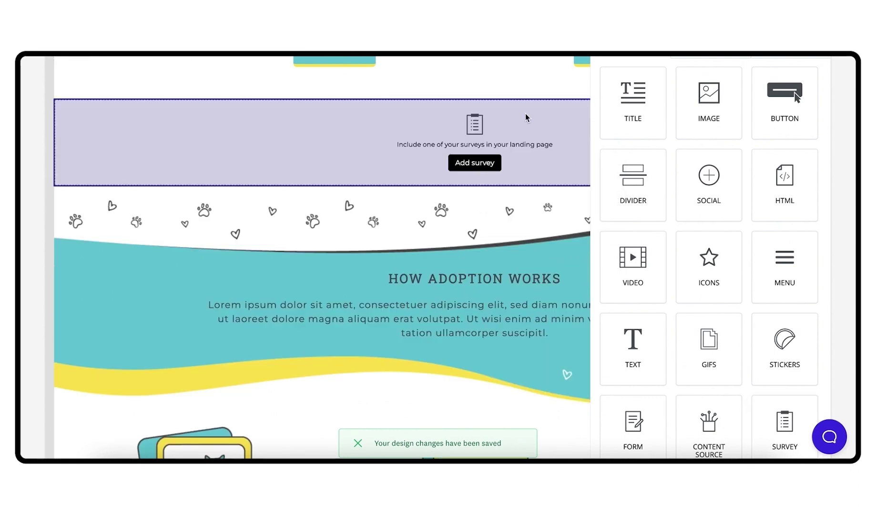
{"action": "left_click", "coordinate": [478, 163]}
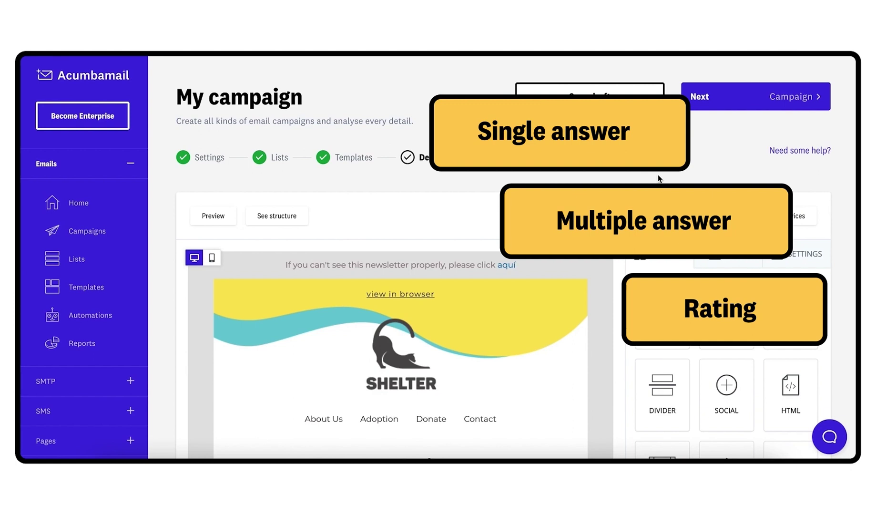
Drop a SURVEY block into the empty email row and assign Survey 1 to it.
{"action": "scroll", "coordinate": [659, 178], "scroll_direction": "down", "scroll_amount": 3}
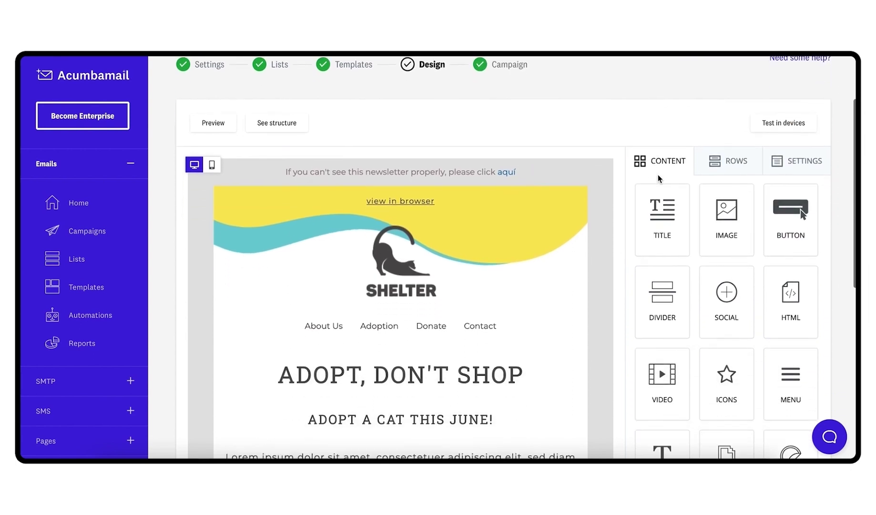
{"action": "scroll", "coordinate": [550, 283], "scroll_direction": "down", "scroll_amount": 15}
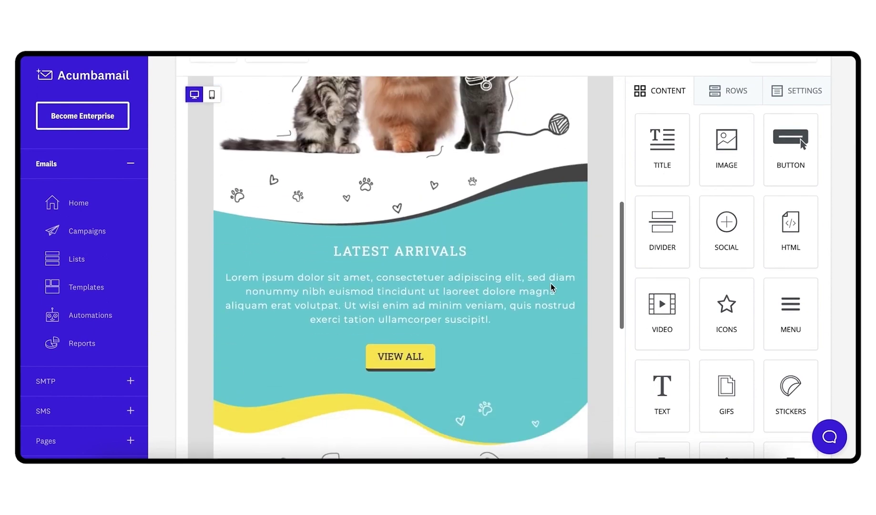
{"action": "scroll", "coordinate": [550, 287], "scroll_direction": "down", "scroll_amount": 2}
{"action": "scroll", "coordinate": [720, 357], "scroll_direction": "down", "scroll_amount": 3}
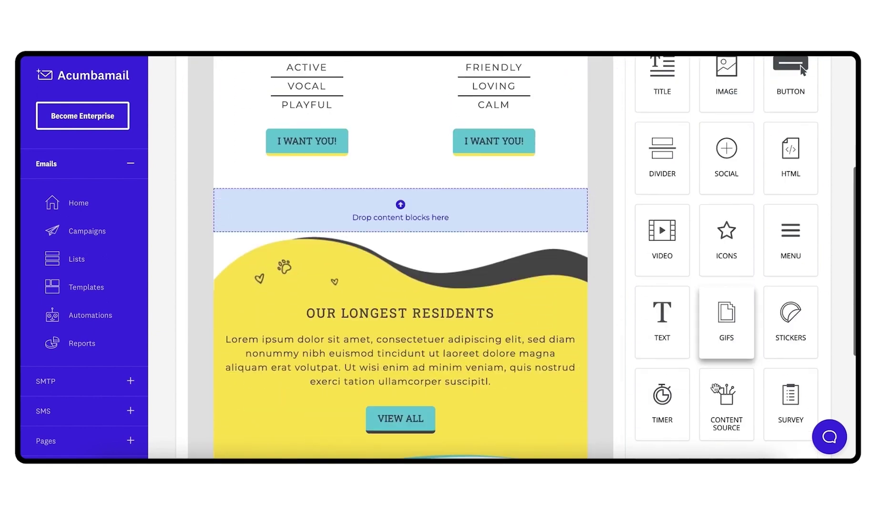
{"action": "left_click_drag", "start_coordinate": [789, 374], "coordinate": [486, 208]}
{"action": "left_click", "coordinate": [408, 231]}
{"action": "left_click", "coordinate": [338, 271]}
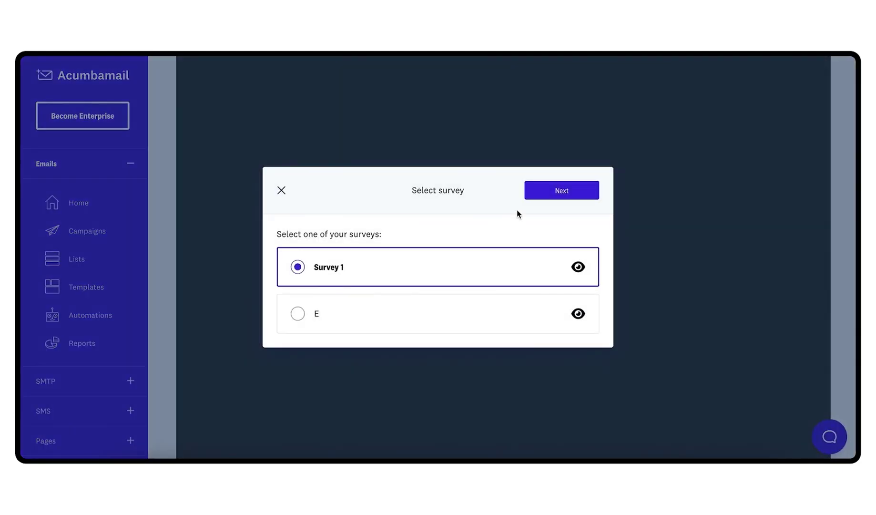
{"action": "left_click", "coordinate": [540, 193]}
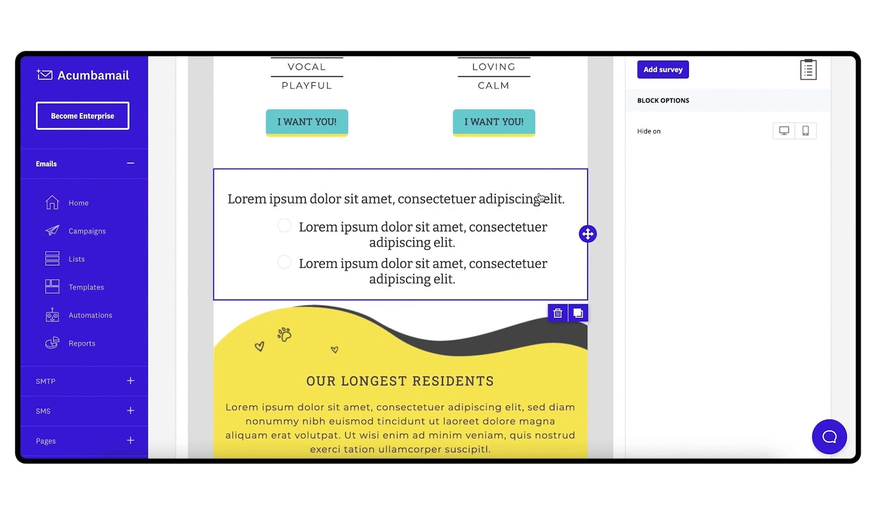
{"action": "scroll", "coordinate": [539, 196], "scroll_direction": "up", "scroll_amount": 6}
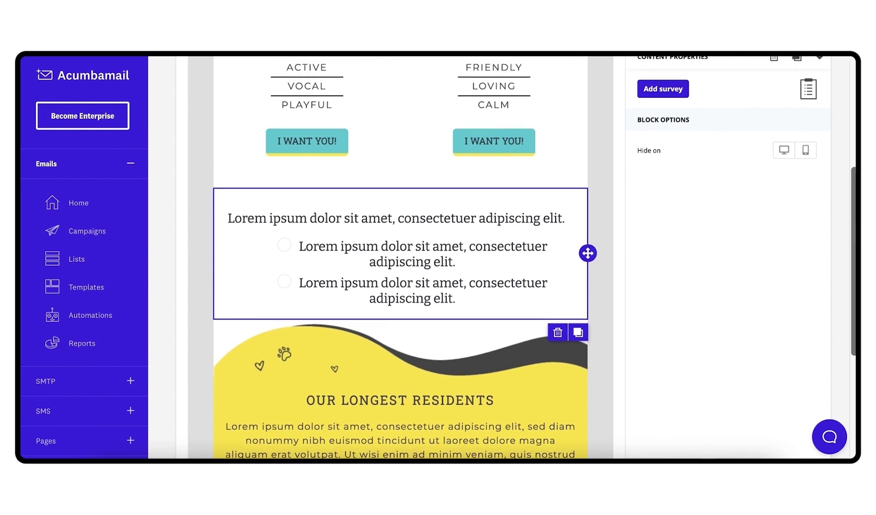
Advance to the Campaign step and open the campaign's web version showing Survey 1.
{"action": "left_click", "coordinate": [793, 112]}
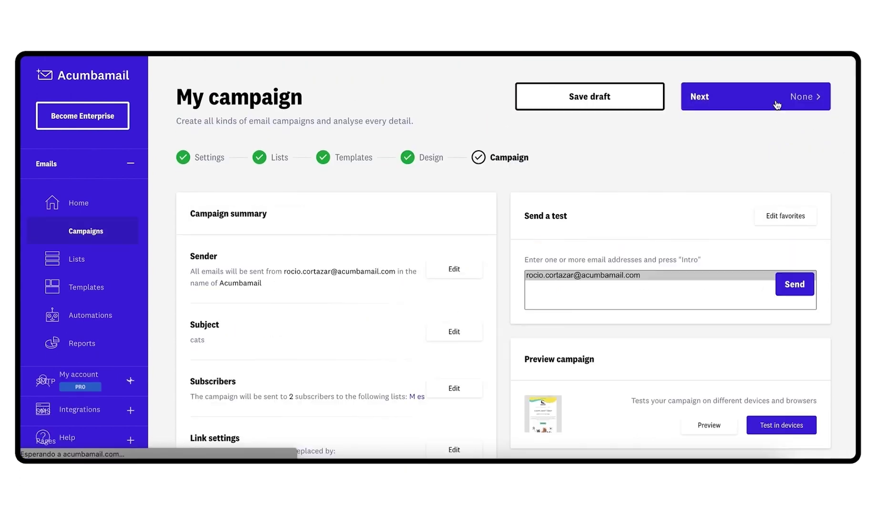
{"action": "scroll", "coordinate": [507, 397], "scroll_direction": "down", "scroll_amount": 3}
{"action": "scroll", "coordinate": [507, 396], "scroll_direction": "down", "scroll_amount": 5}
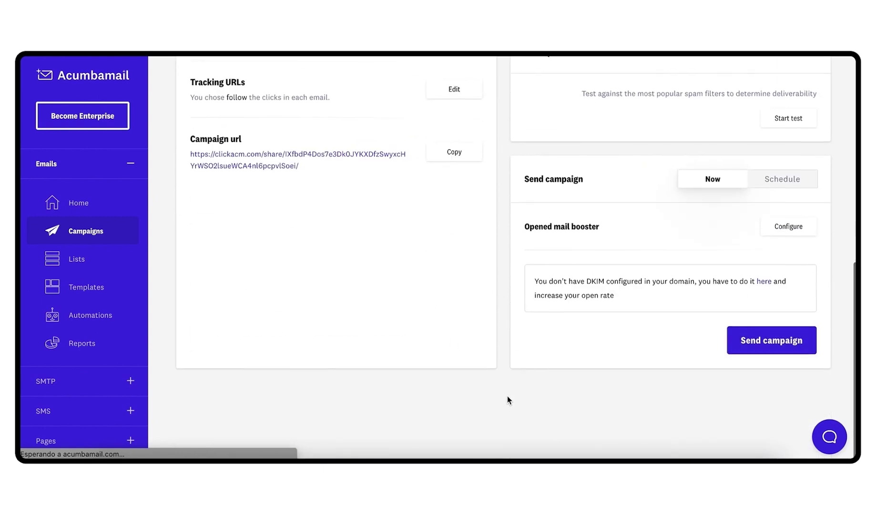
{"action": "left_click", "coordinate": [329, 151]}
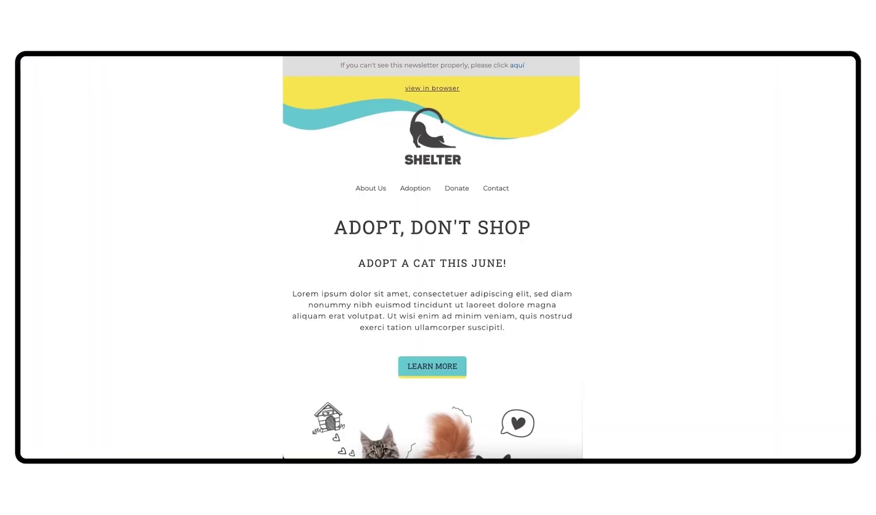
{"action": "scroll", "coordinate": [547, 221], "scroll_direction": "down", "scroll_amount": 15}
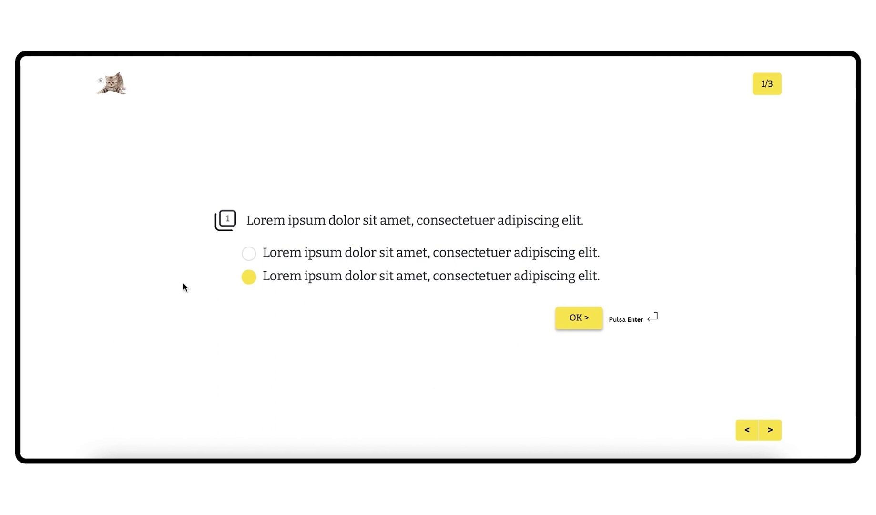
Confirm the first answer, rate question 2 five stars, and tick question 3's first option.
{"action": "left_click", "coordinate": [585, 324]}
{"action": "left_click", "coordinate": [514, 253]}
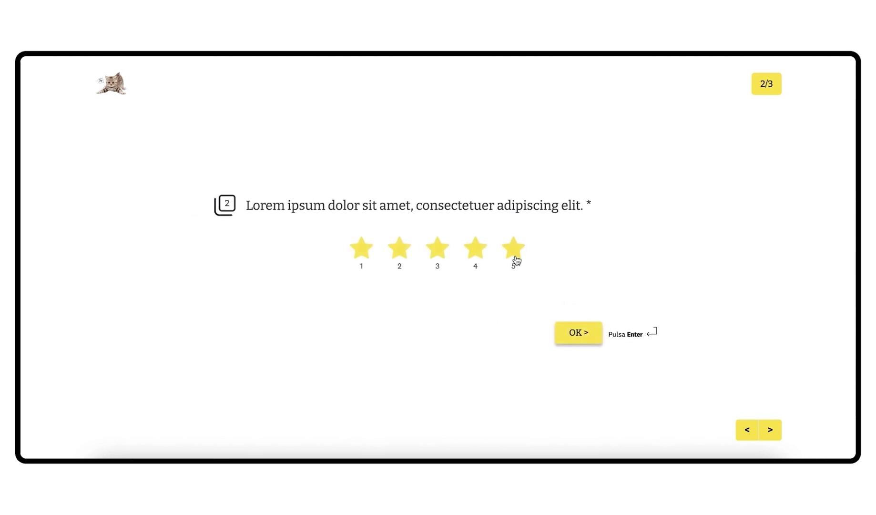
{"action": "left_click", "coordinate": [581, 328]}
{"action": "left_click", "coordinate": [522, 251]}
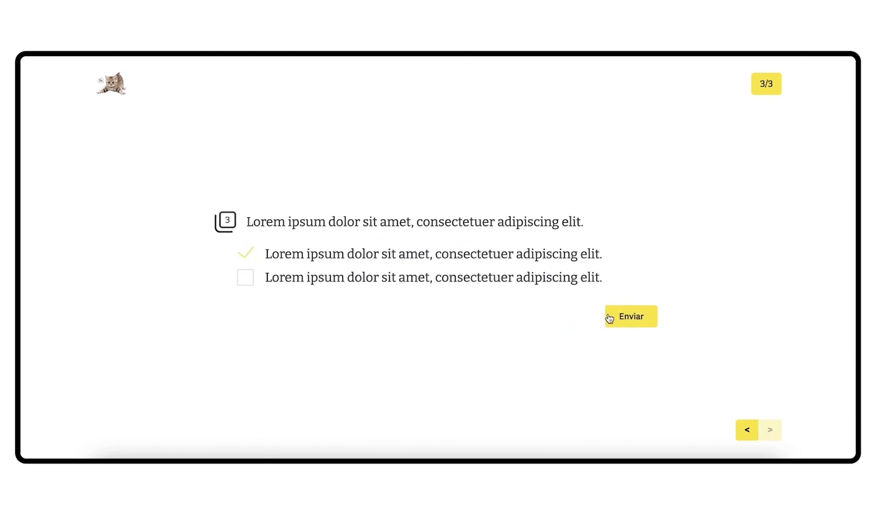